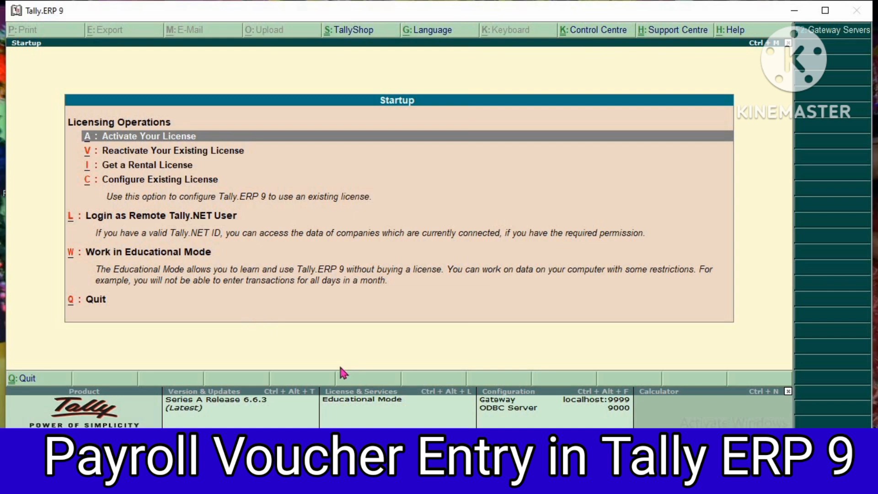
Start working in Educational Mode and dismiss the login for the existing company
left_click(138, 257)
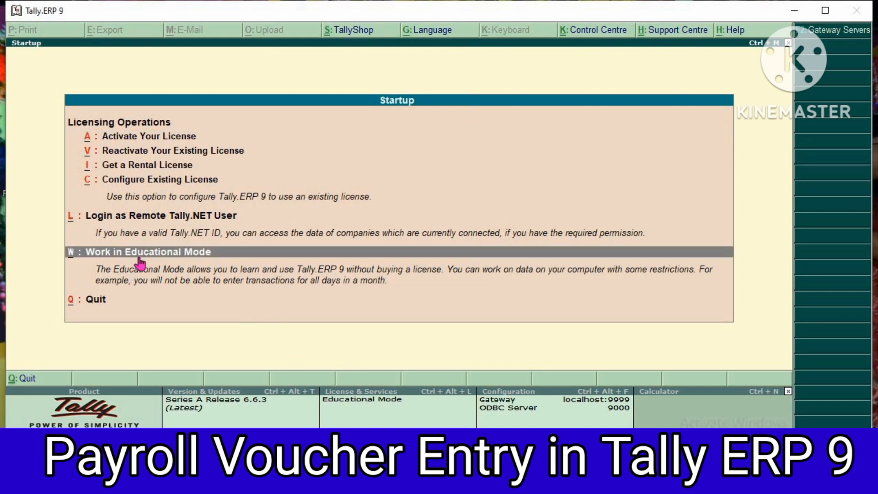
left_click(140, 259)
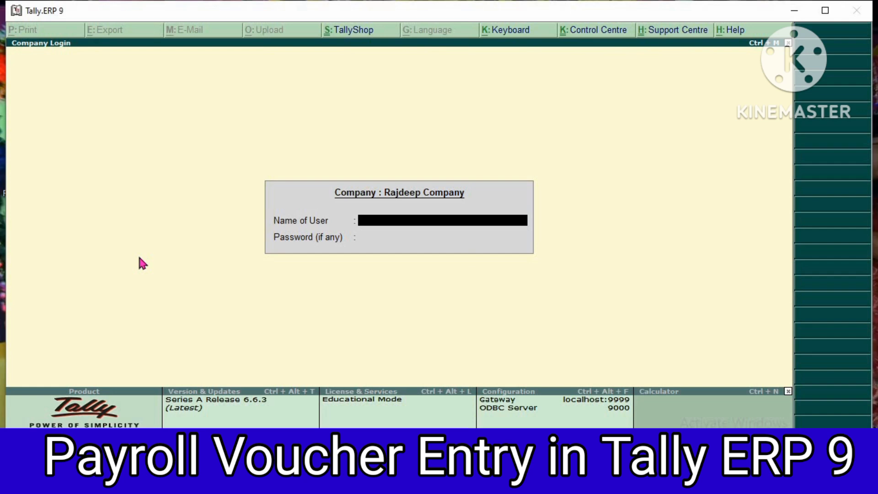
key("Return")
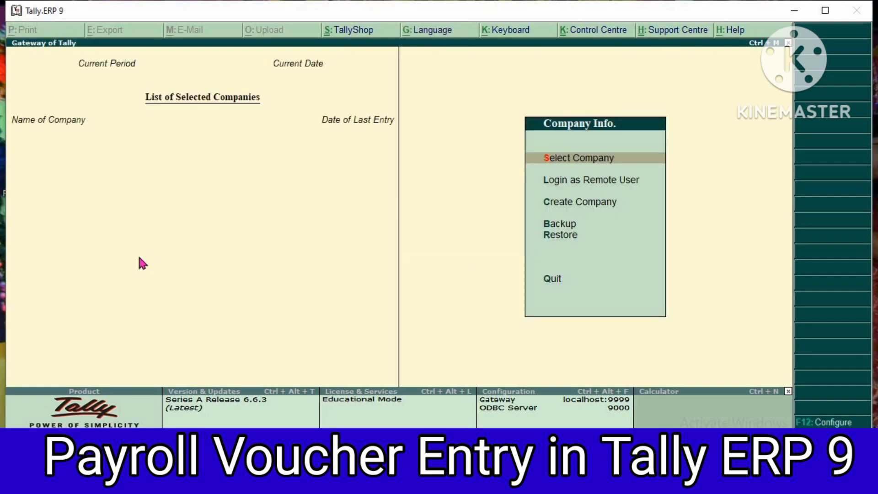
Start creating a new company and name it Abc
key("Down")
key("Down")
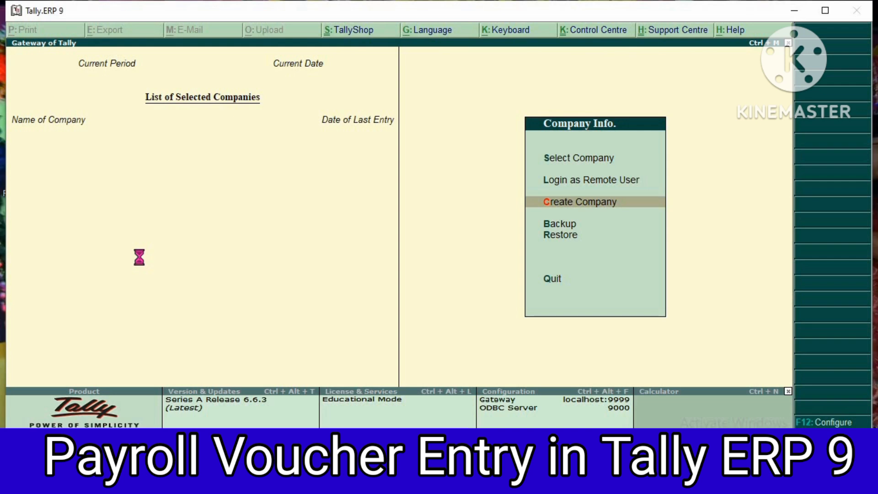
key("Return")
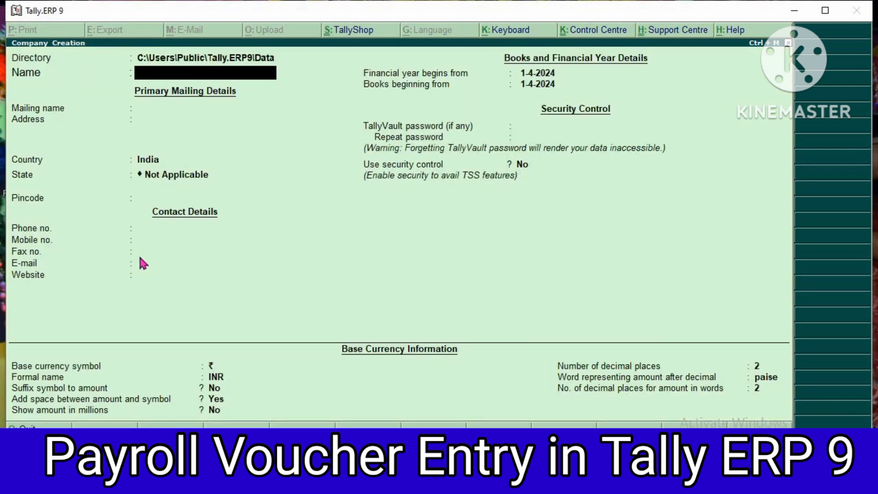
type("Abc")
key("Return")
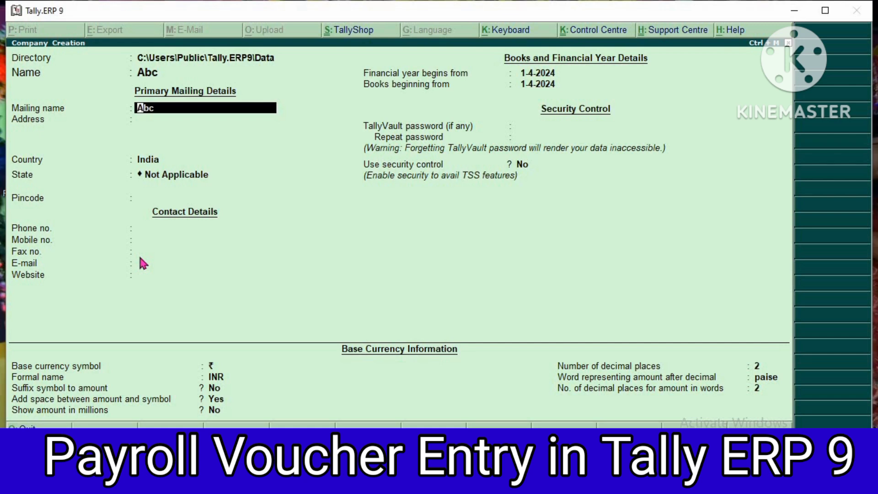
Keep the company's mailing name and country India, leave the address blank, and set the state to Uttar Pradesh
key("Return")
key("Return")
key("Return")
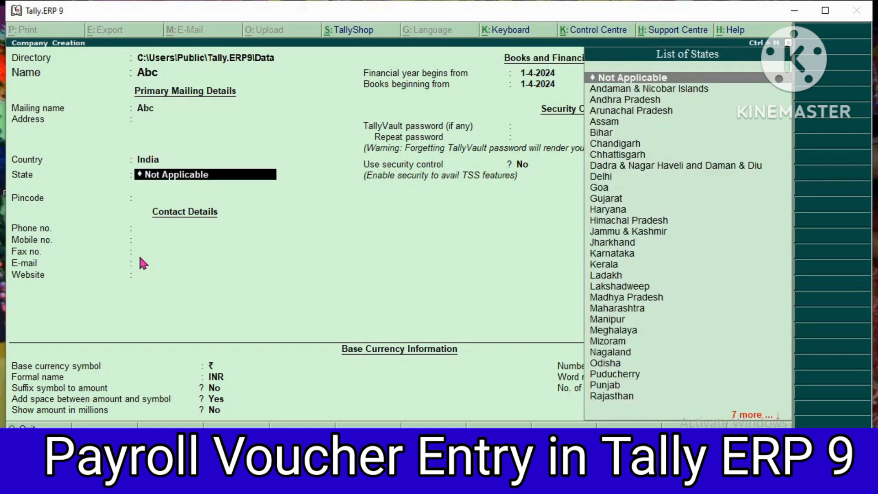
type("I")
key("BackSpace")
type("U")
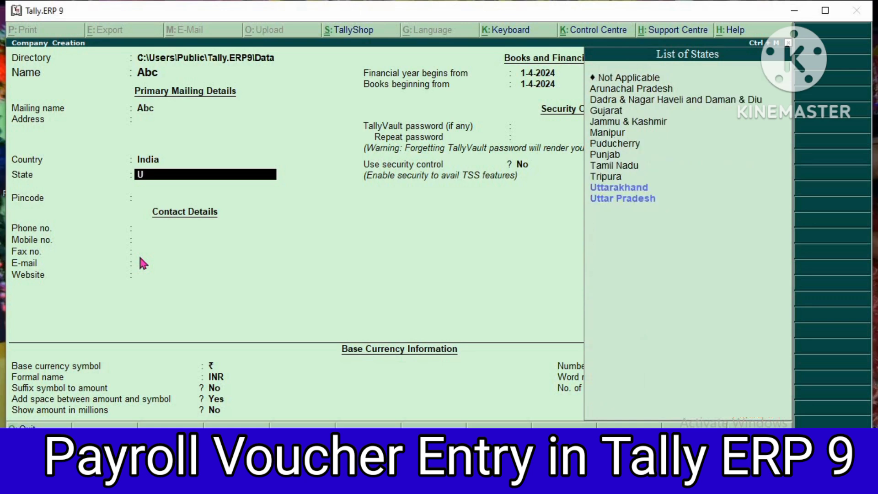
key("Down")
key("Down")
key("Return")
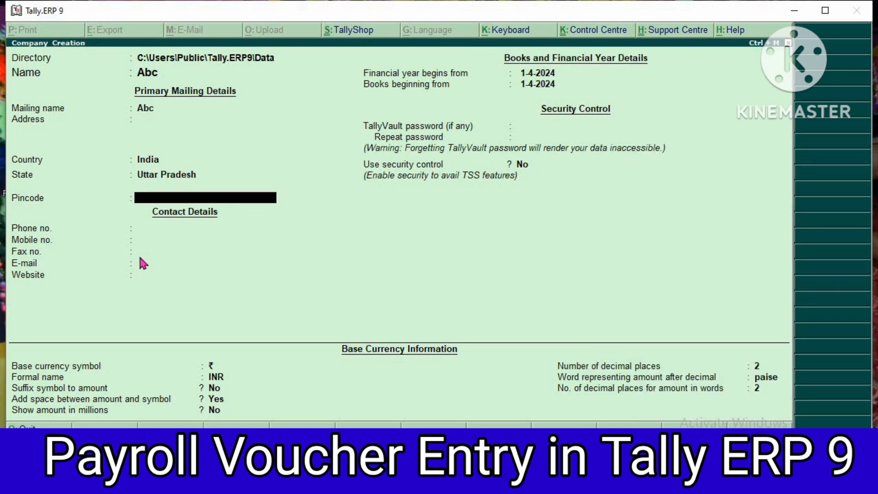
Leave the company's pincode and phone number blank and enter its mobile number
key("Return")
key("Return")
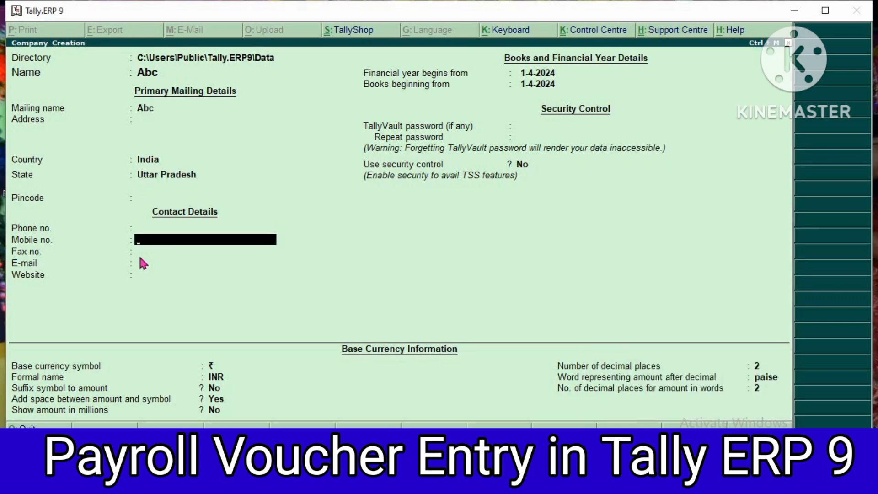
type("47895546")
key("Return")
key("Return")
key("Return")
key("Return")
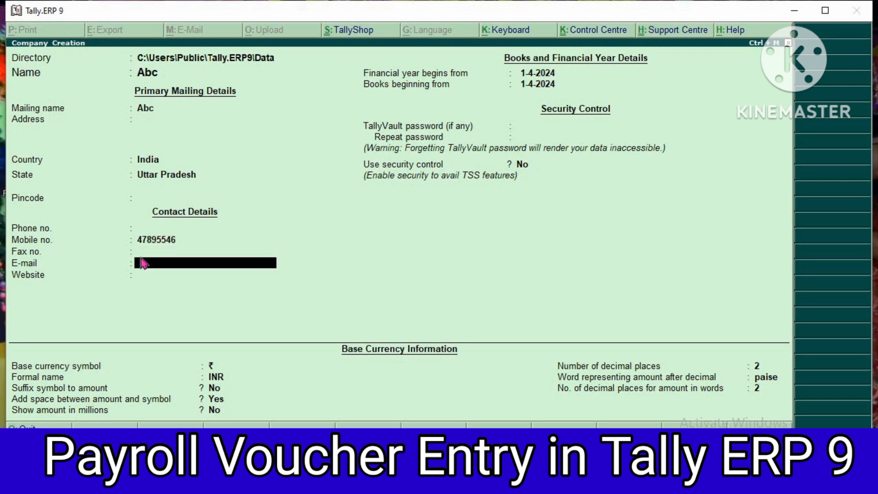
Accept the default financial year, security and base currency settings and save the new company
key("Return")
key("Return")
key("Return")
key("Return")
key("Return")
key("Return")
key("Return")
key("Return")
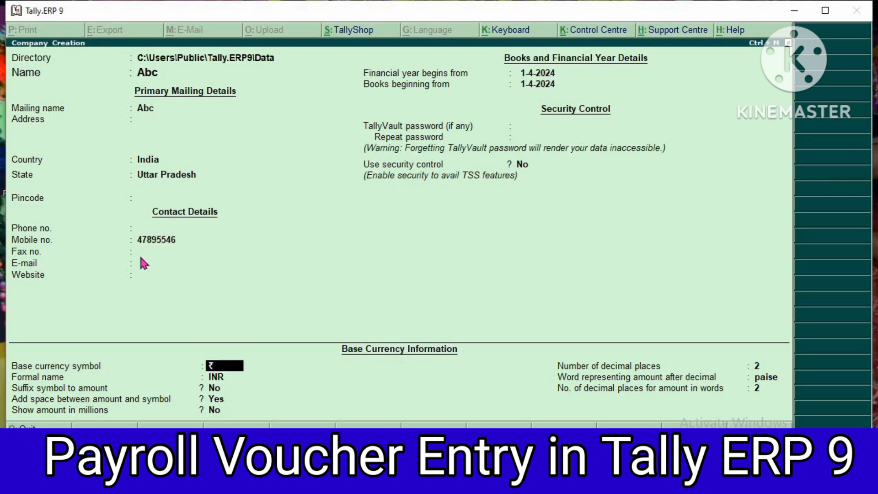
key("Return")
key("Return")
key("Return")
key("Return")
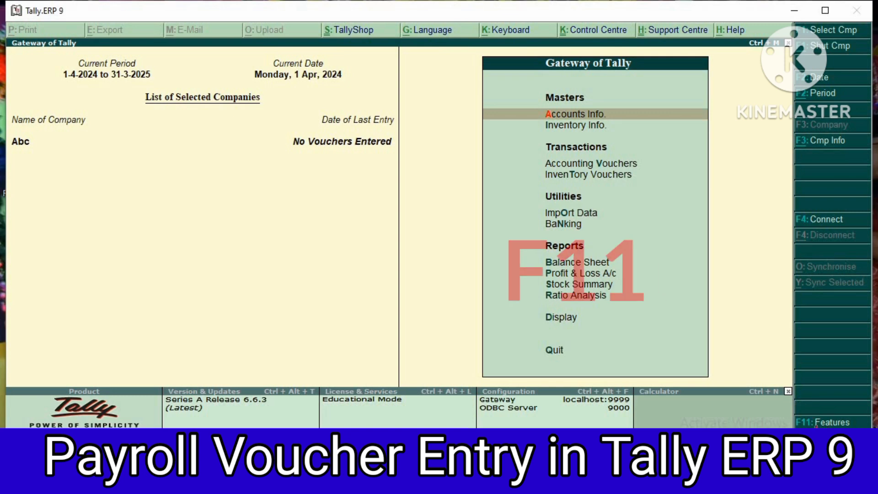
Set Maintain payroll to Yes in the company's Accounting Features
left_click(817, 423)
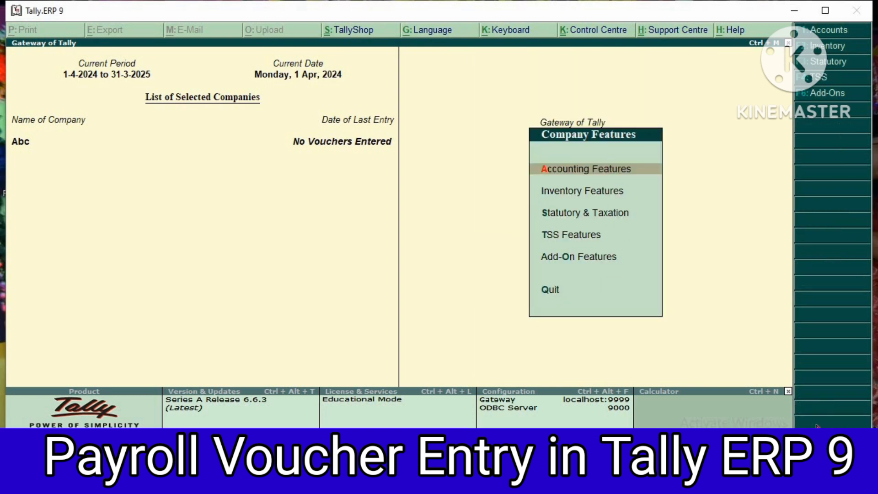
key("Return")
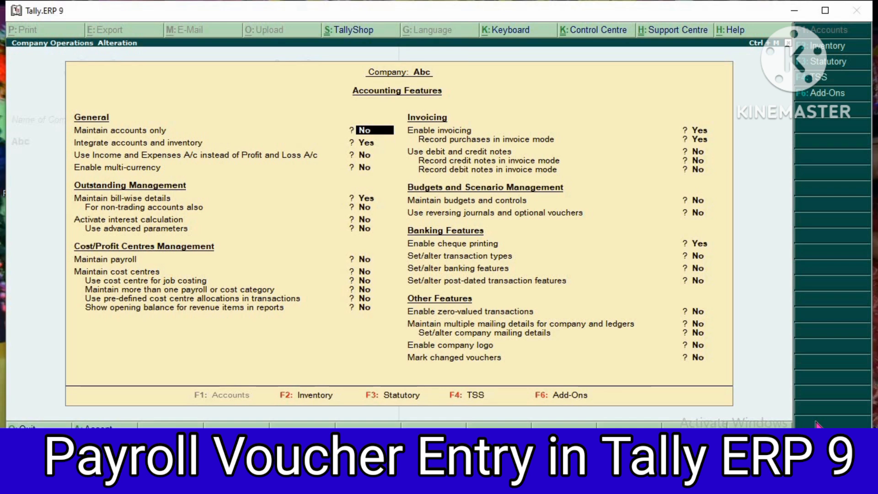
key("Return")
key("Return")
key("Return")
key("Return")
key("Return")
key("Return")
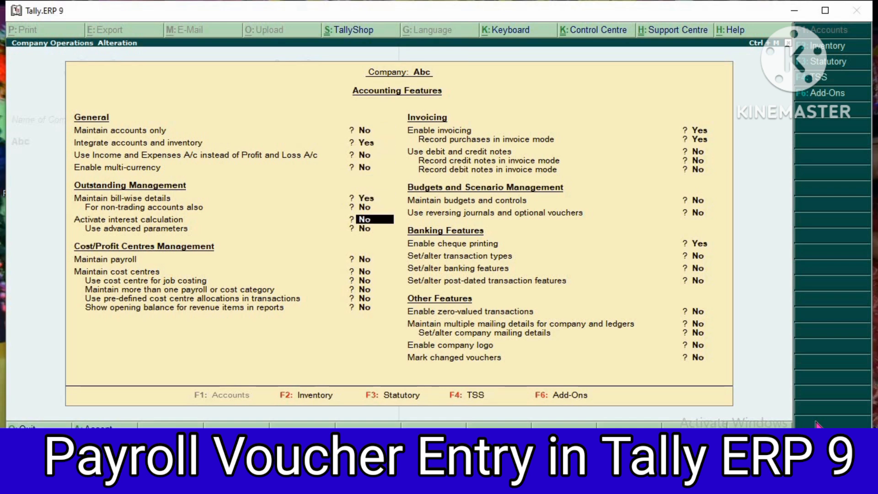
key("Return")
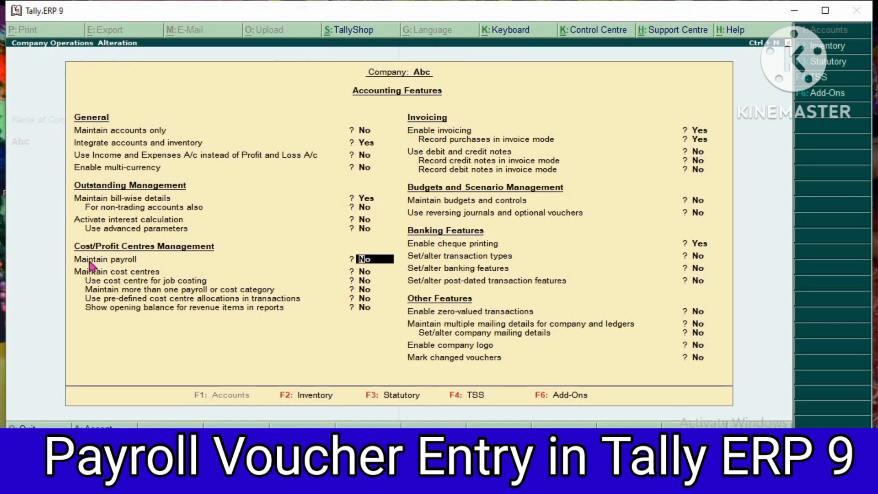
key("y")
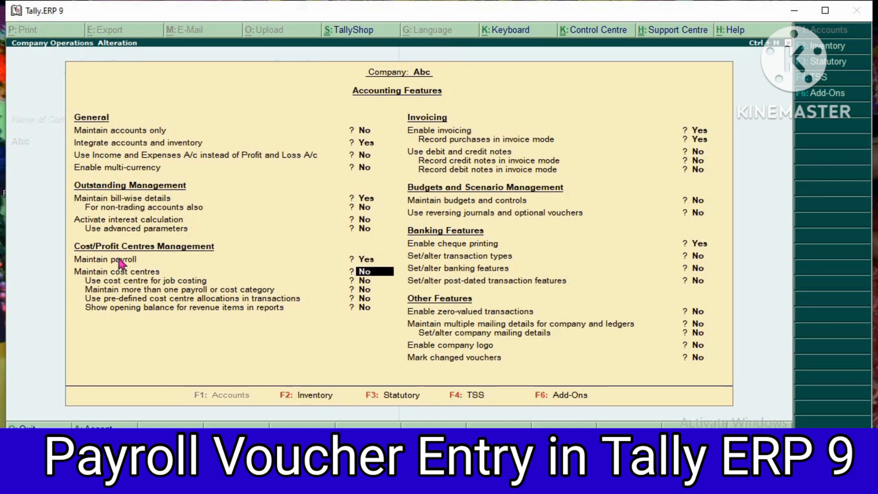
Keep the remaining accounting features at their defaults, save the feature settings and return to the Gateway of Tally
key("Return")
key("Return")
key("Return")
key("Return")
key("Return")
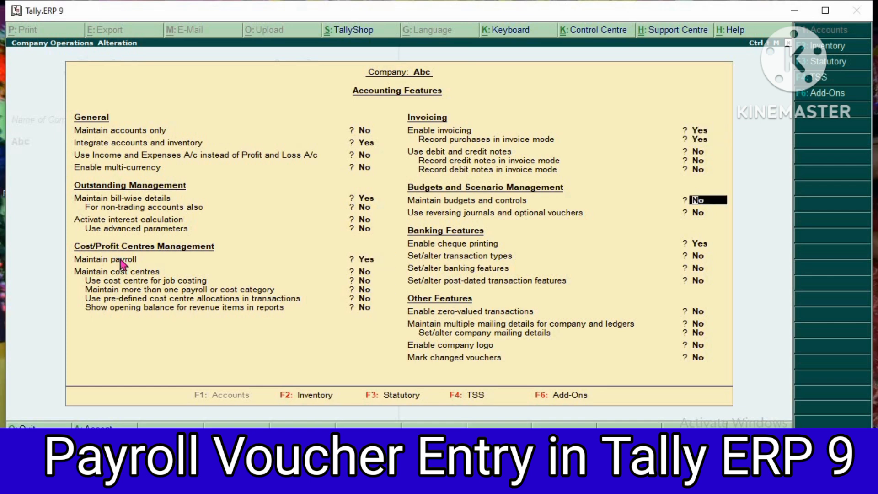
key("Return")
key("Return")
key("Return")
key("Return")
key("Return")
key("Return")
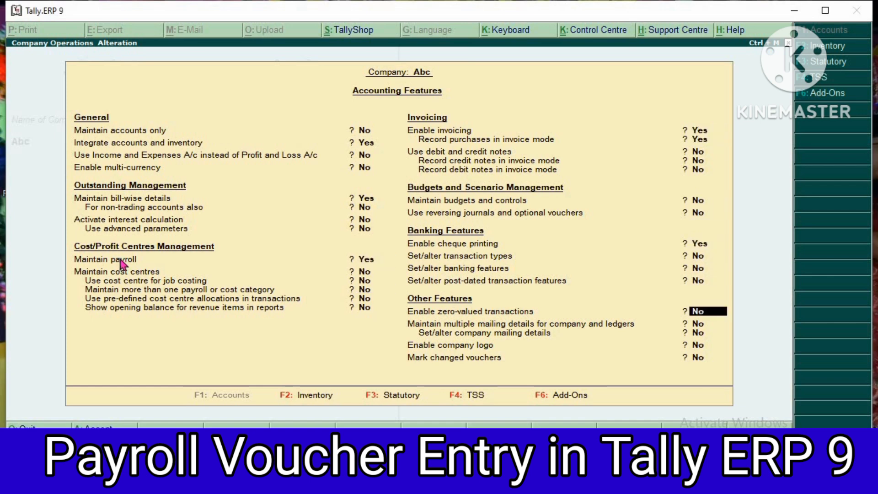
key("Return")
key("Return")
key("Return")
key("Return")
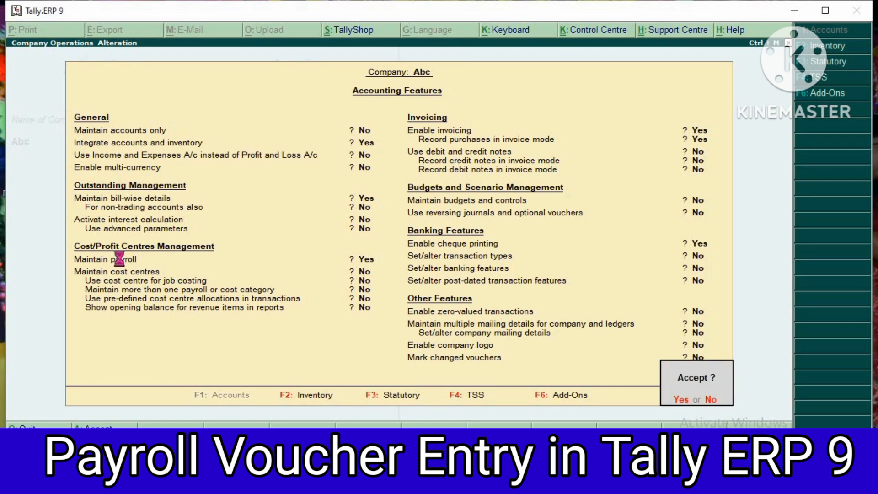
key("Return")
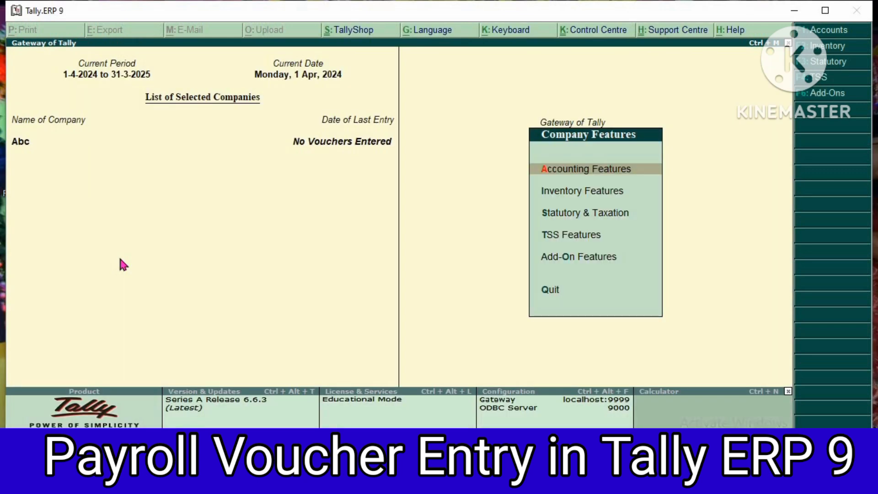
key("Escape")
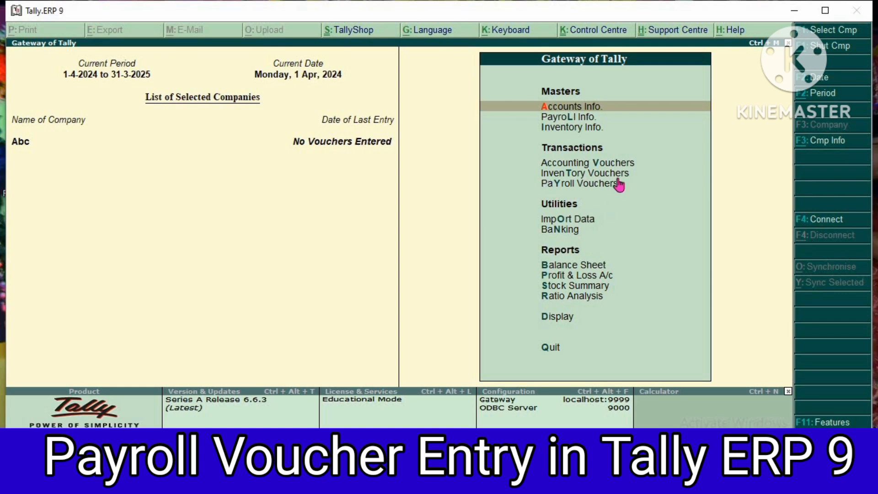
Create a single employee group named Teacher under Primary without salary details, and return to Payroll Info
key("Down")
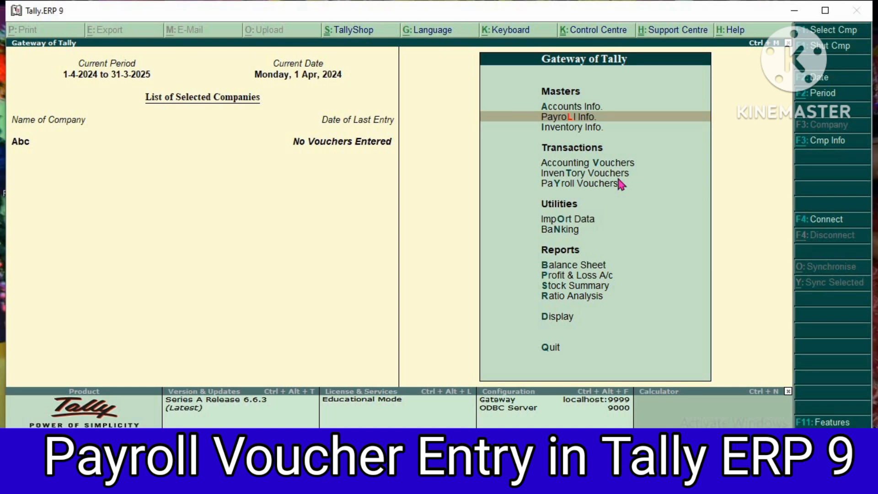
key("Return")
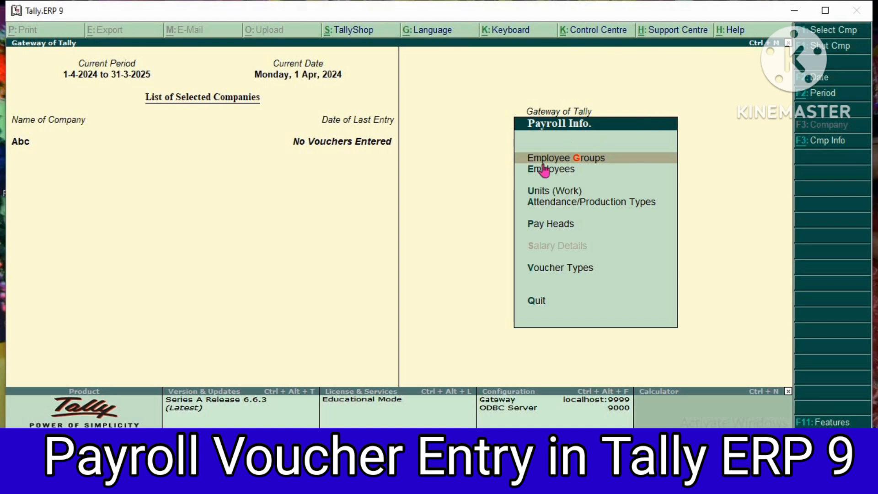
left_click(602, 164)
key("Return")
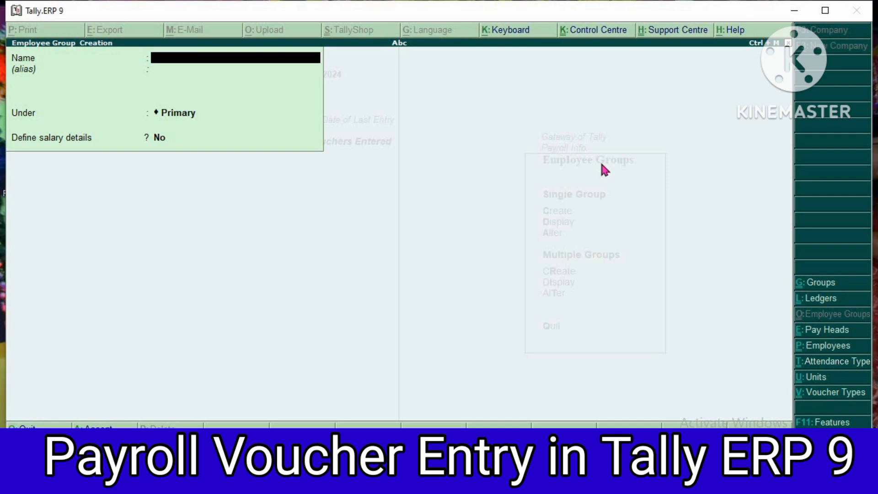
type("Teacher")
key("Return")
key("Return")
key("Return")
key("Return")
key("Escape")
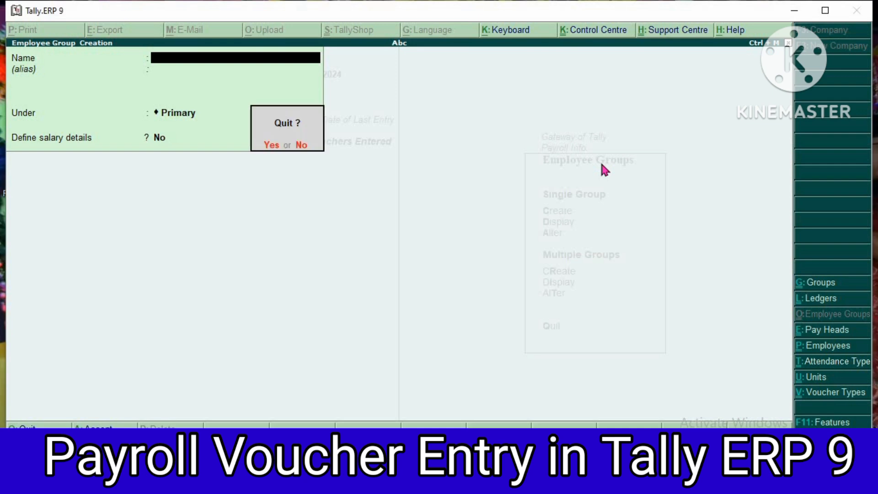
key("Return")
key("Escape")
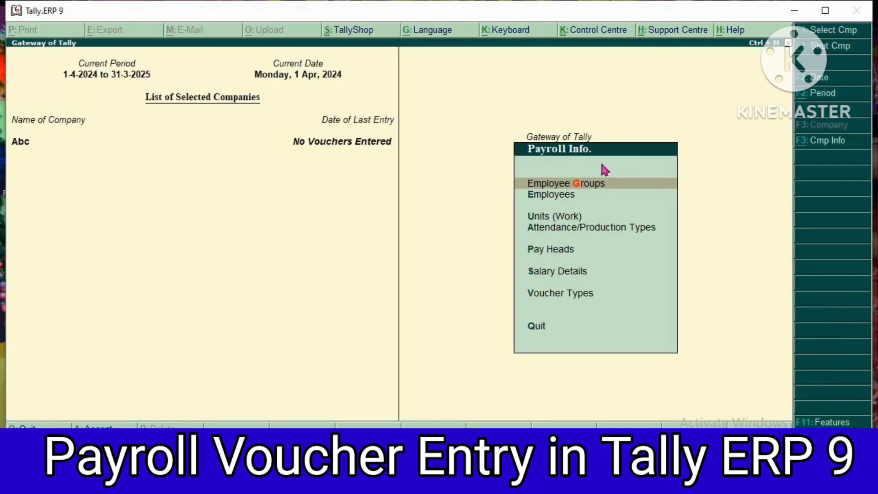
Start creating a single employee and enter the employee's name, leaving the alias blank
key("Down")
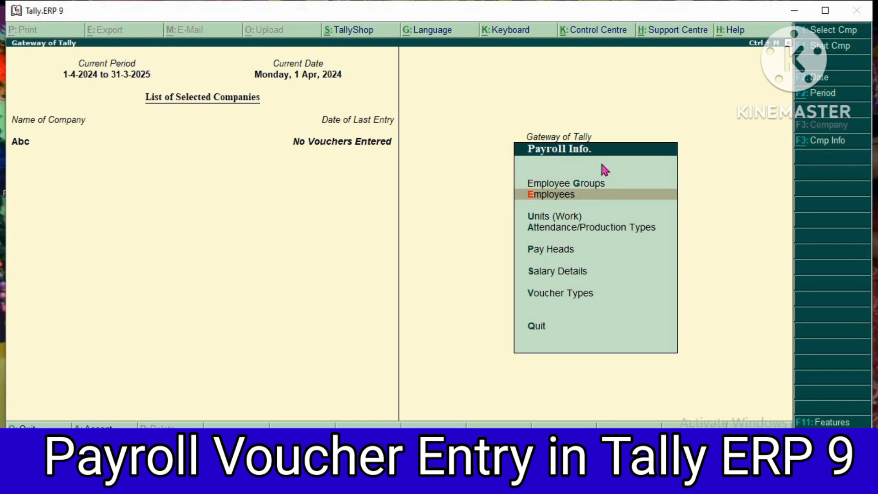
key("Return")
key("Return")
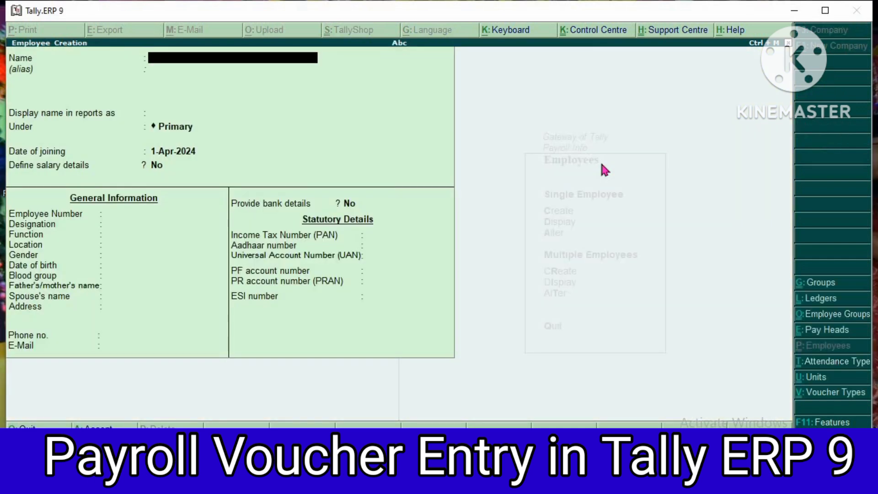
type("Anup")
key("Return")
key("Return")
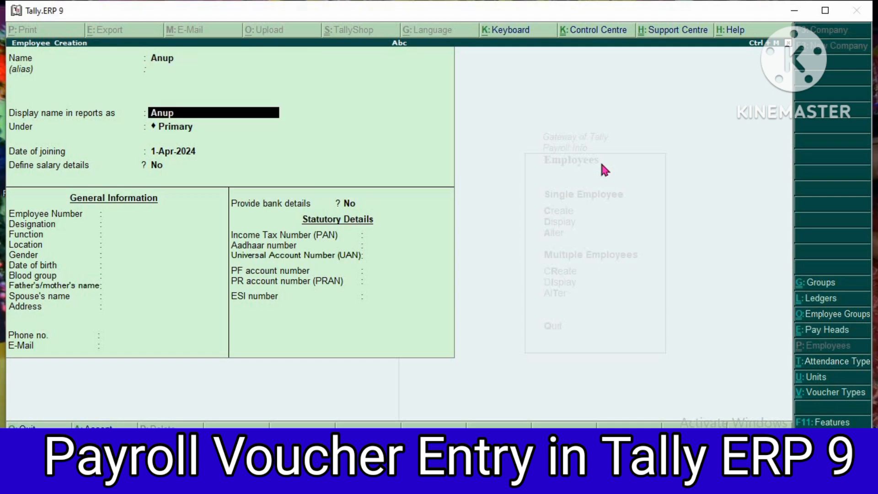
Place the employee under the Teacher group, keeping the joining date 1-Apr-2024 and Define salary details at No
key("Return")
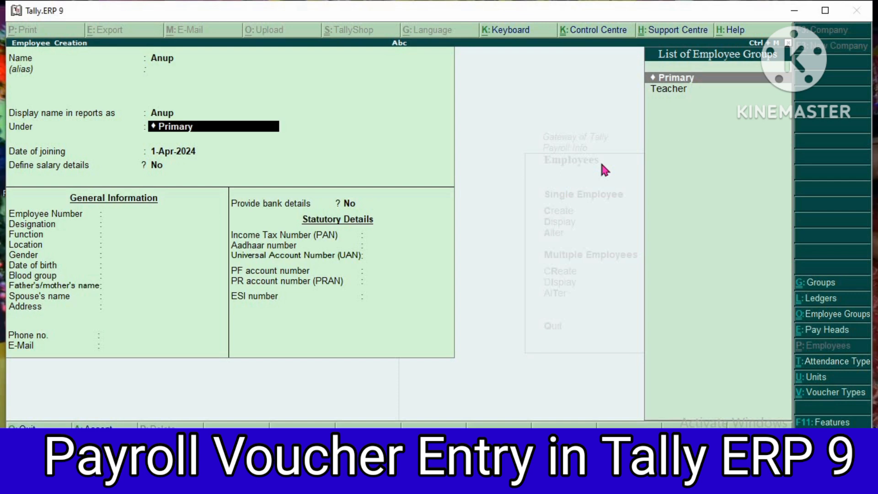
key("Down")
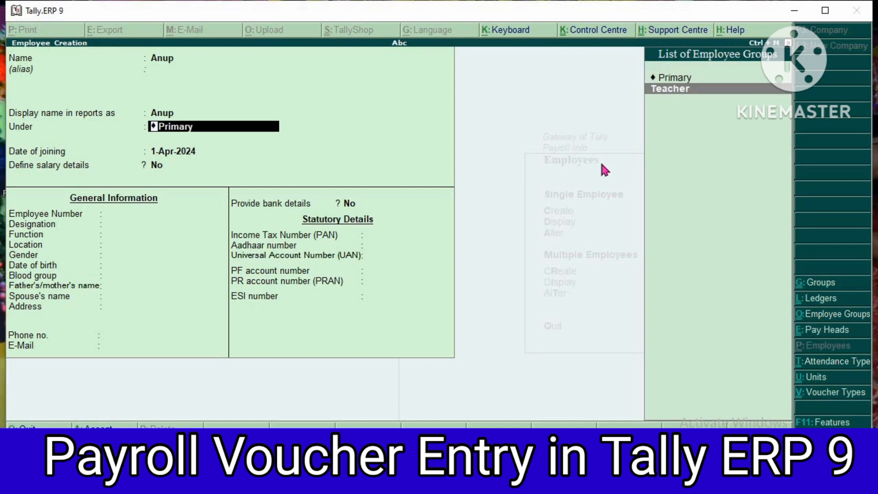
key("Return")
key("Return")
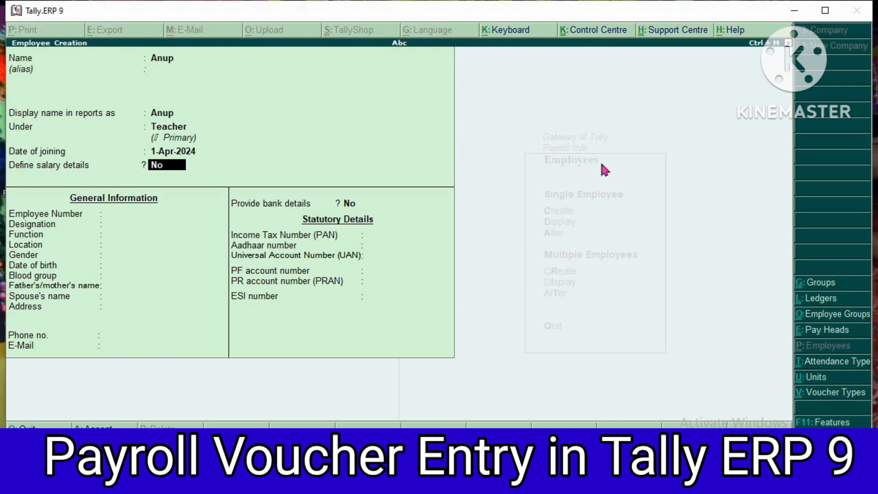
key("Return")
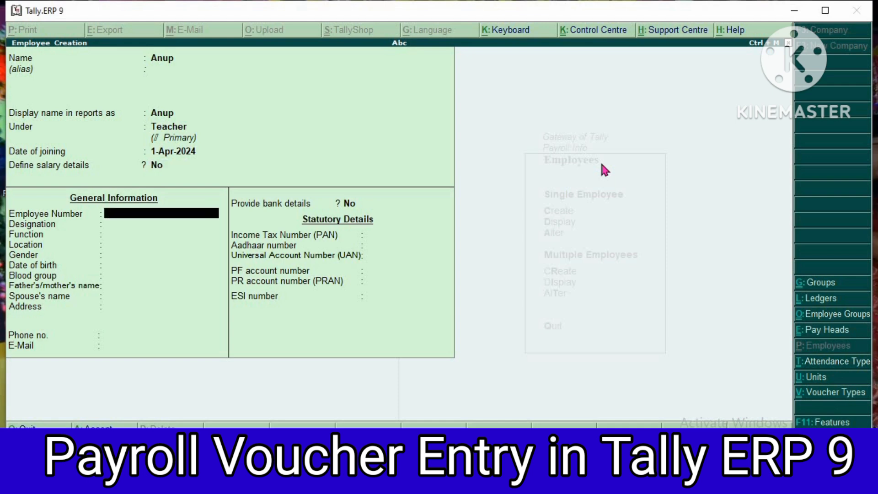
Leave the employee's general information blank, with gender and blood group set to Unknown
key("Return")
key("Return")
key("Return")
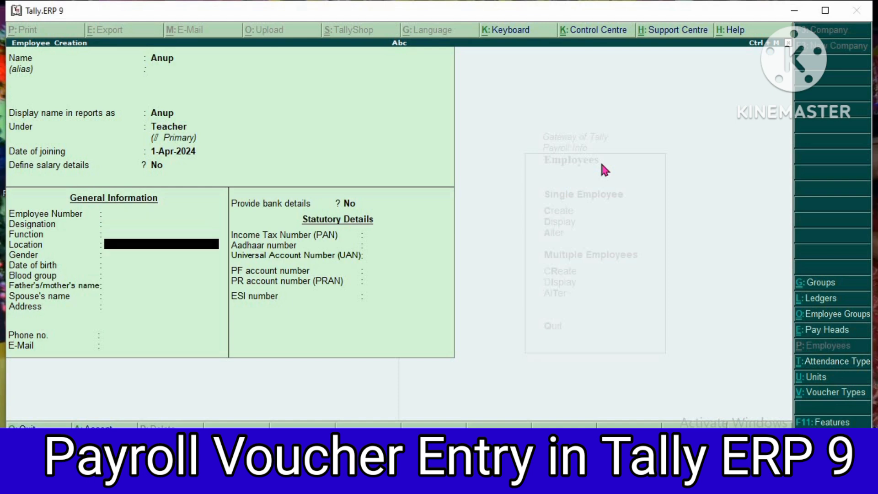
key("Return")
key("Return")
key("Return")
key("Return")
key("Return")
key("Return")
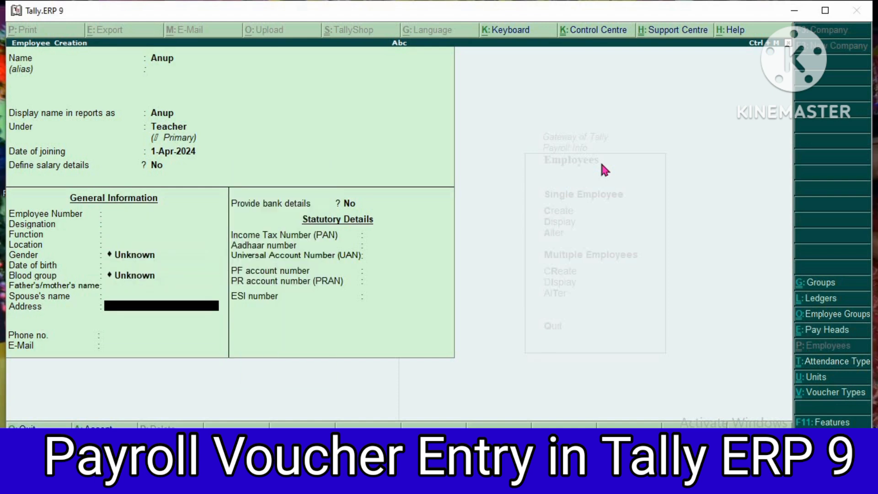
key("Return")
key("Return")
key("Return")
Keep Provide bank details at No, leave the statutory details blank, save the employee and return to Payroll Info
key("Return")
key("Return")
key("Return")
key("Return")
key("Return")
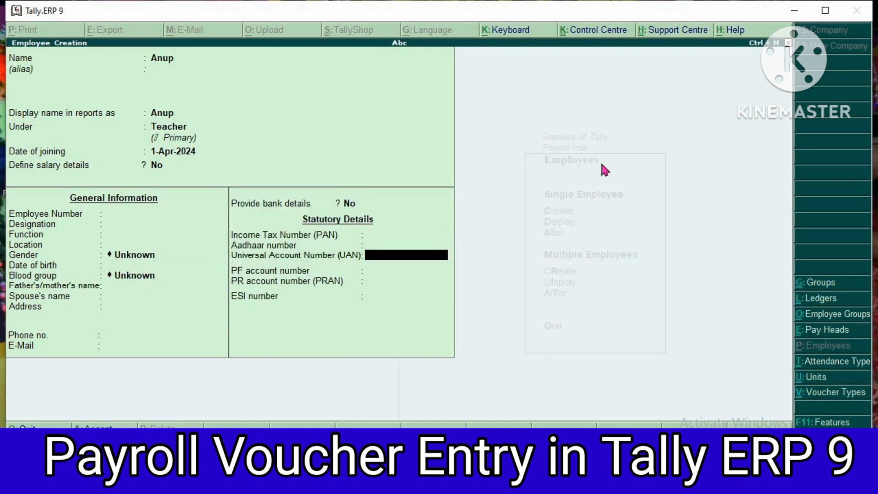
key("Return")
key("Return")
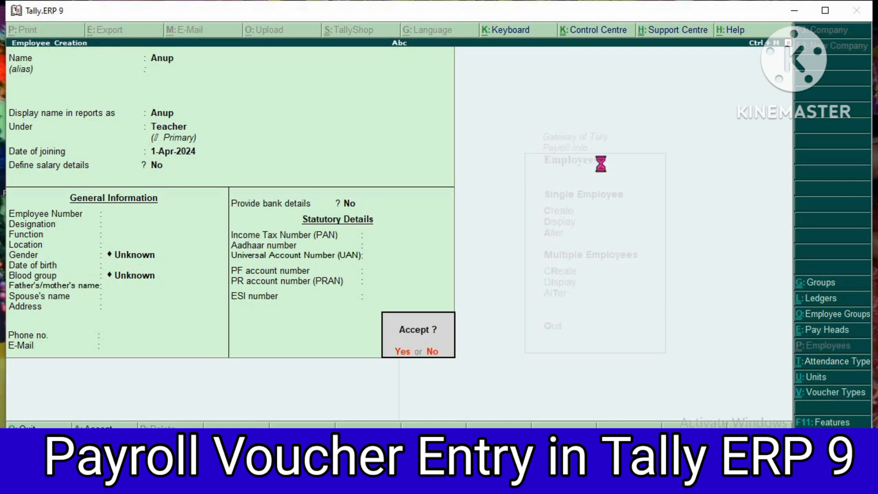
key("Return")
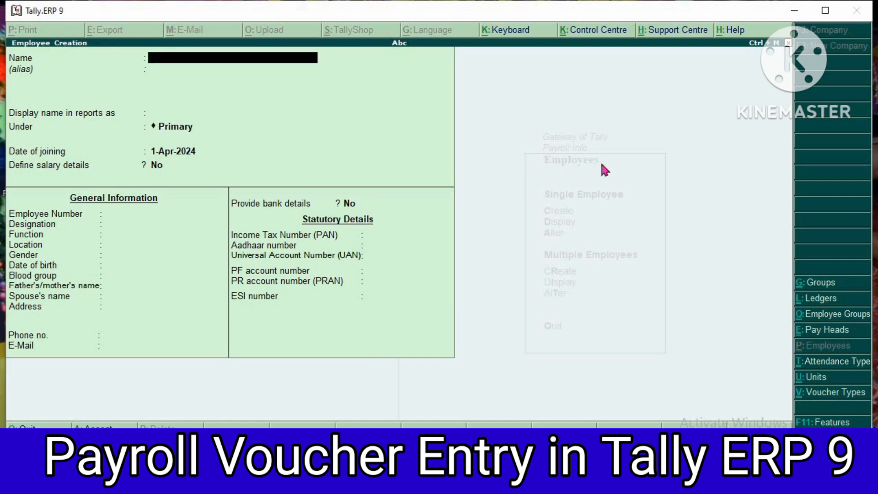
key("Escape")
key("y")
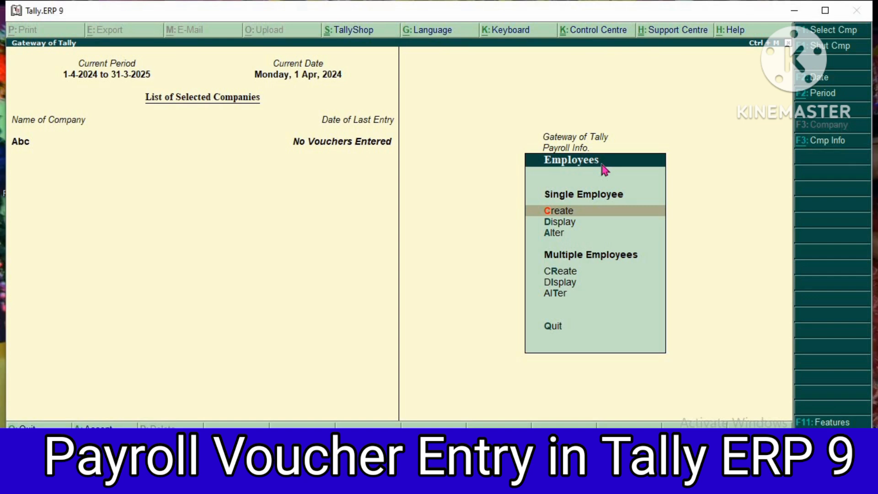
key("Escape")
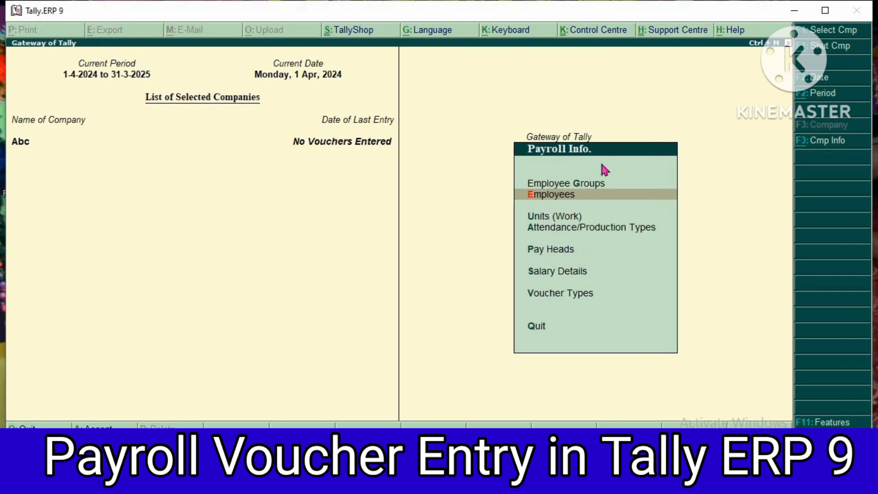
Create a simple work unit with symbol hrs, formal name Hours and 0 decimal places, and return to Payroll Info
key("Down")
key("Return")
key("Return")
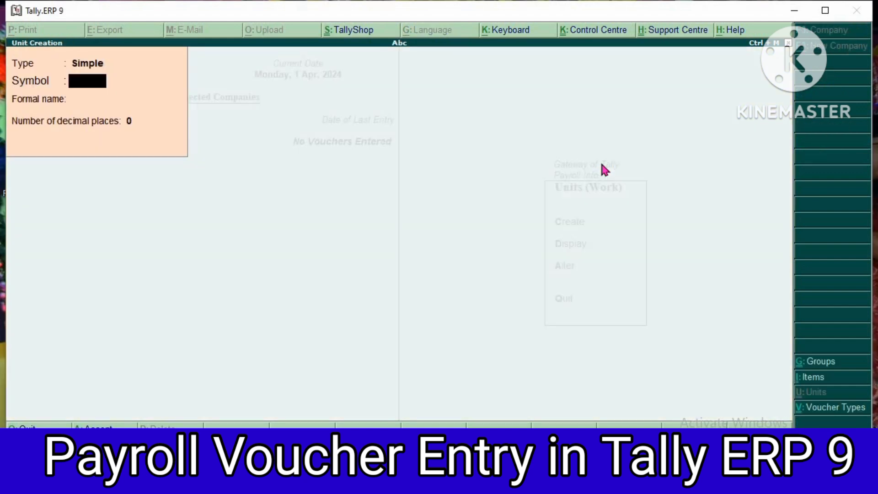
type("hrs")
key("Return")
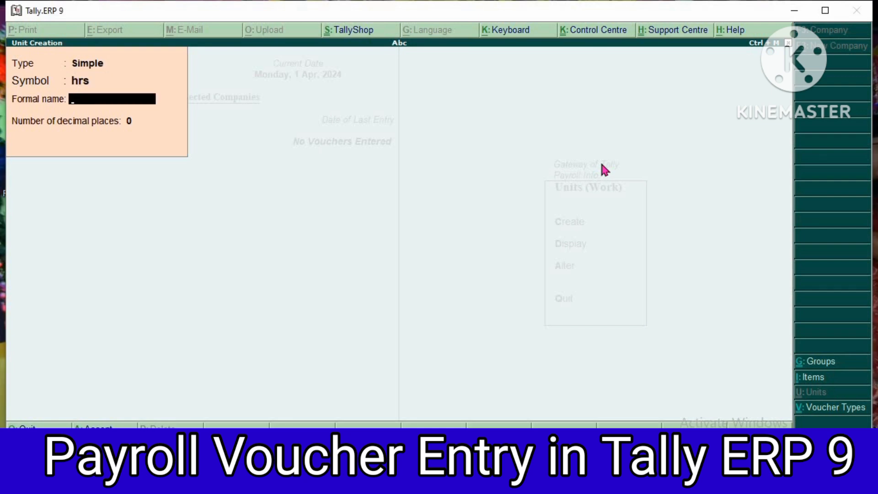
type("Hours")
key("Return")
key("Return")
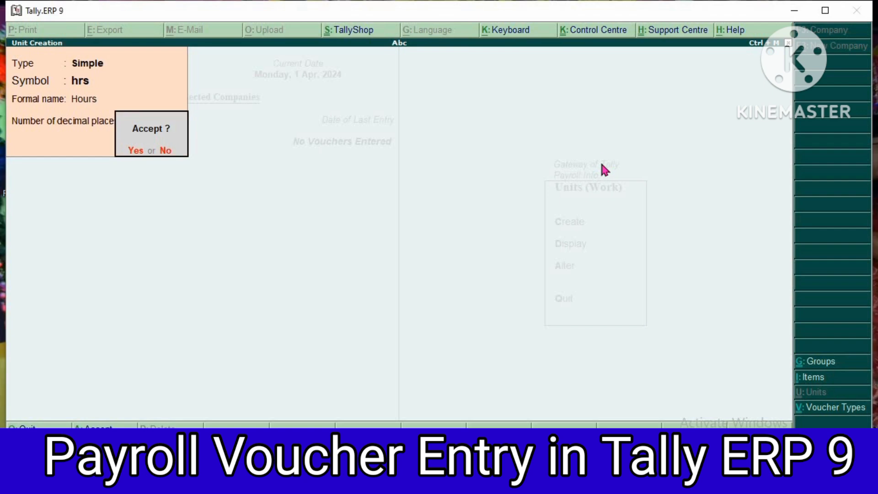
key("Return")
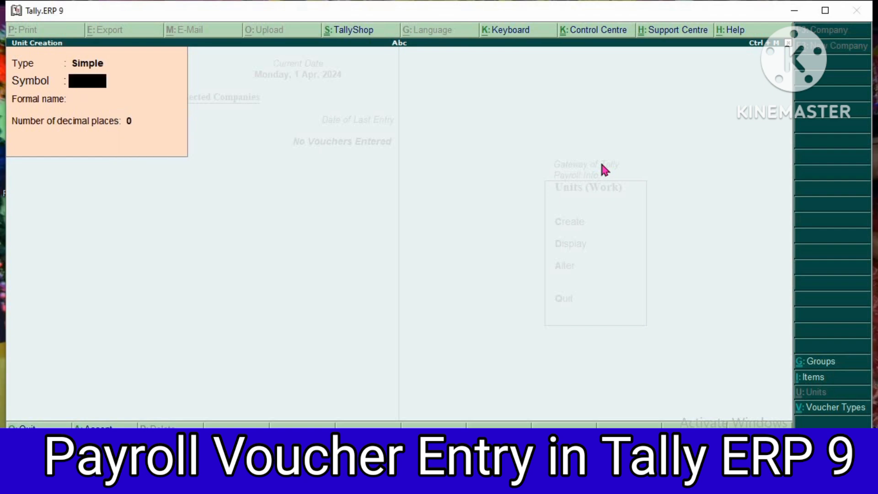
key("Escape")
key("Return")
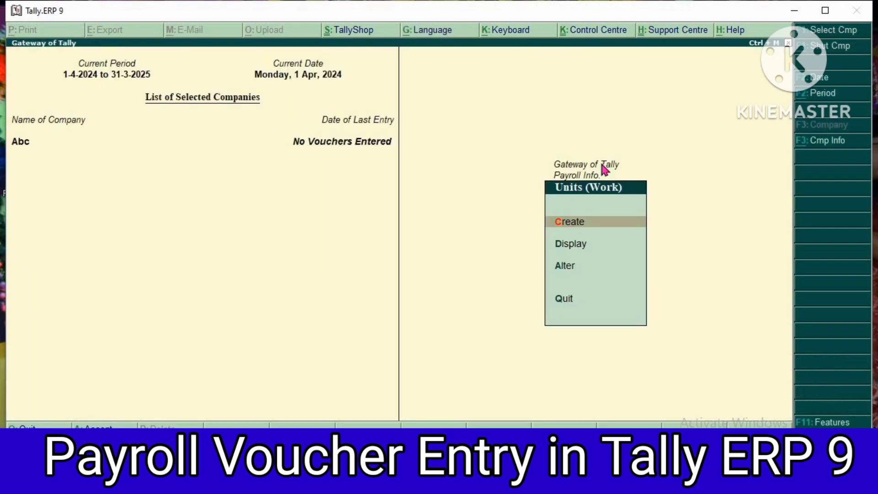
key("Escape")
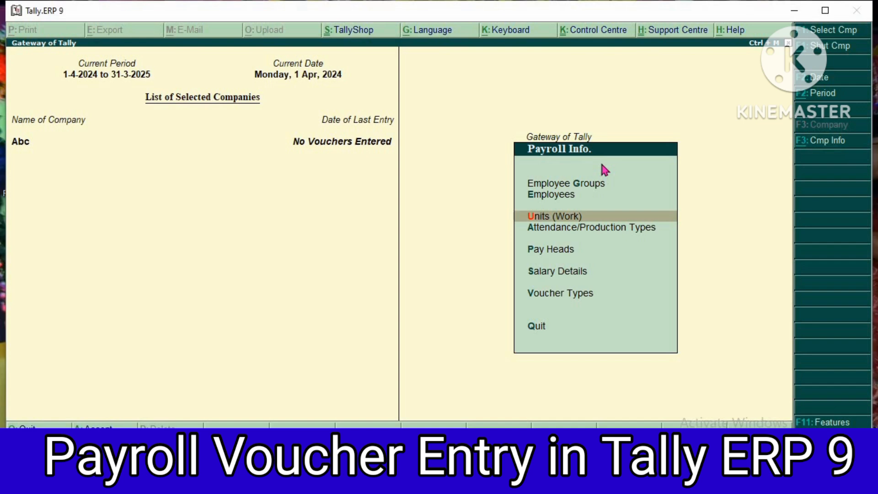
Create the attendance type Present under Primary as Attendance / Leave with Pay, with period type Days
key("Down")
key("Return")
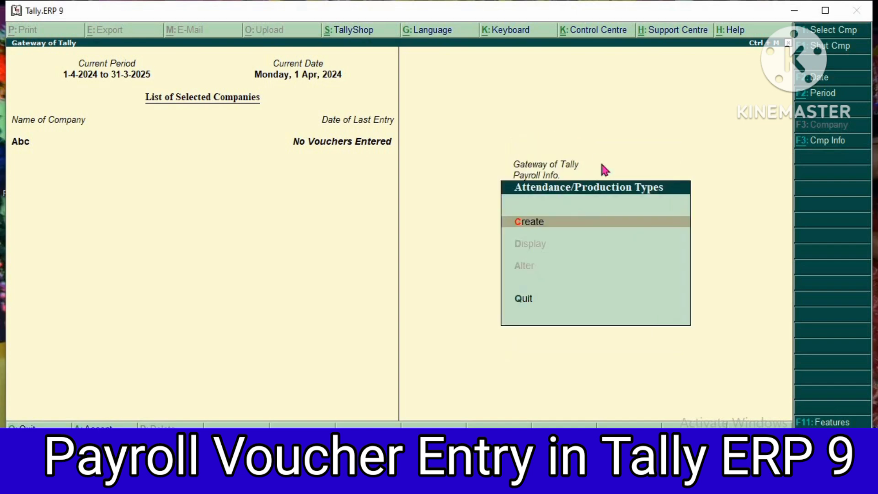
key("Return")
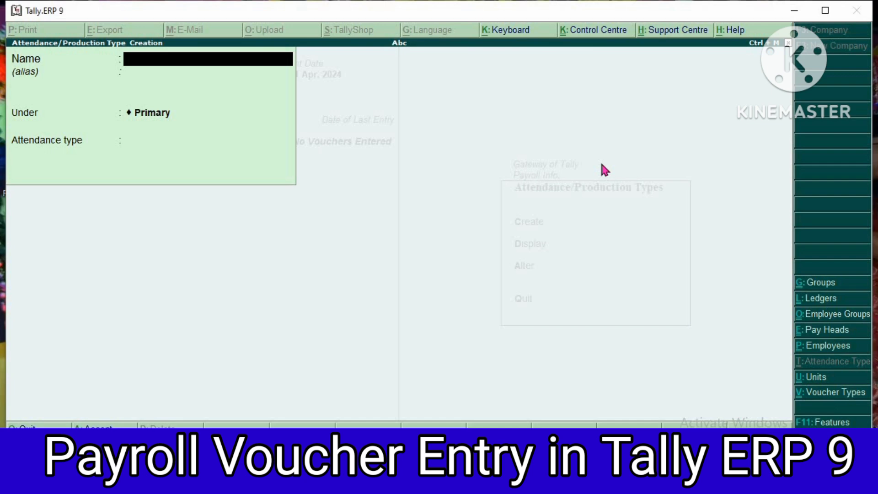
type("Present")
key("Return")
key("Return")
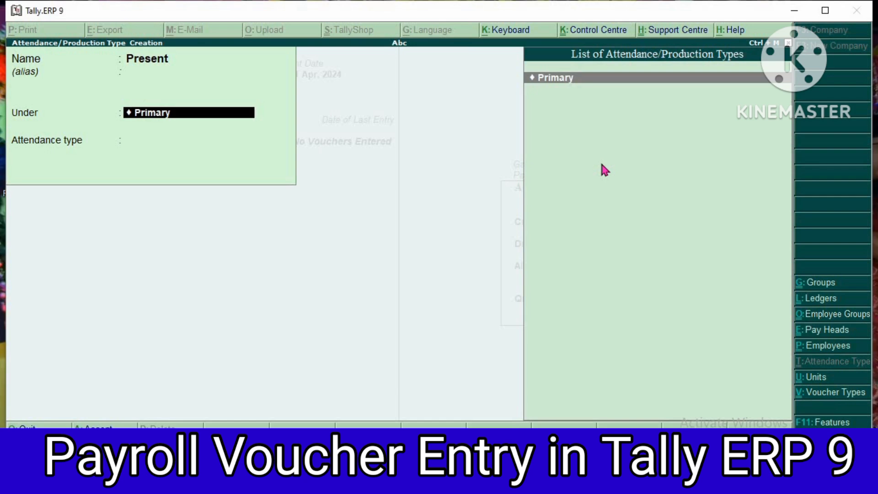
key("Return")
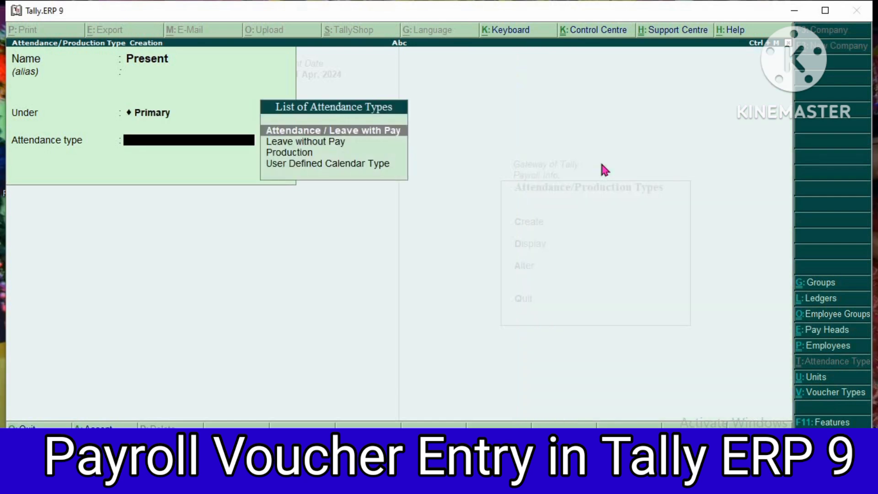
key("Return")
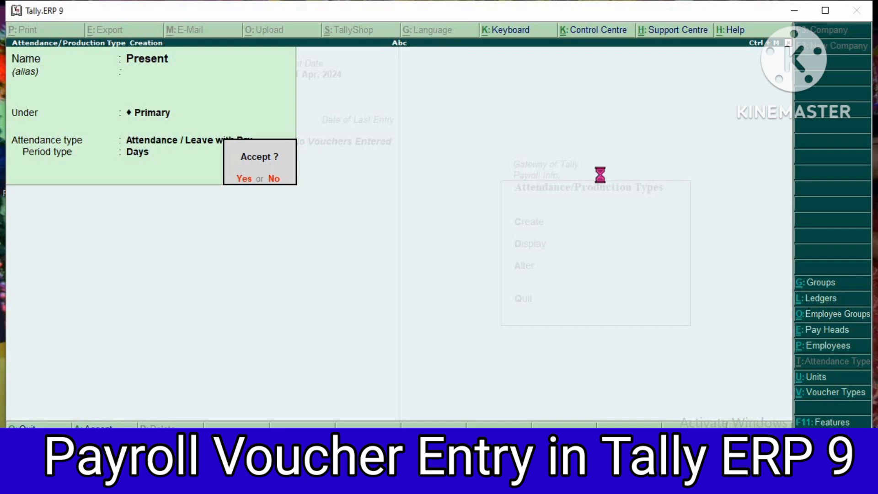
key("Return")
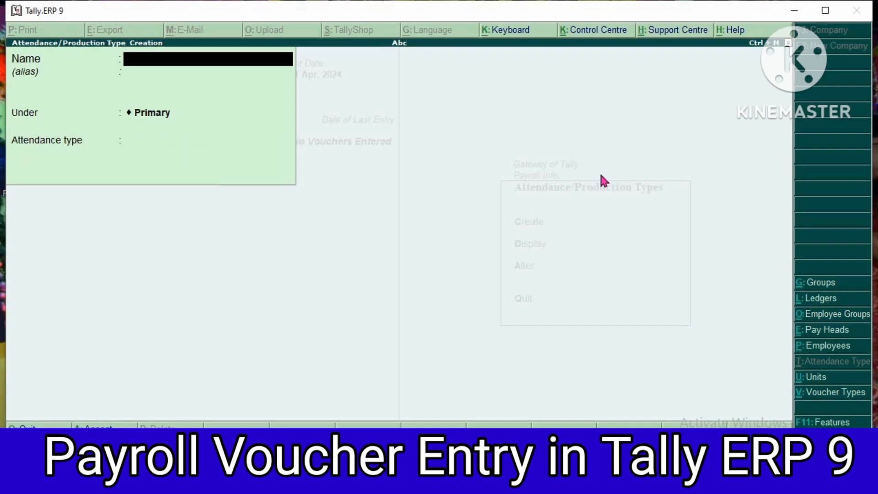
Create the attendance type Absent under Primary as Leave without Pay, with period type Days
type("Absent")
key("Return")
key("Return")
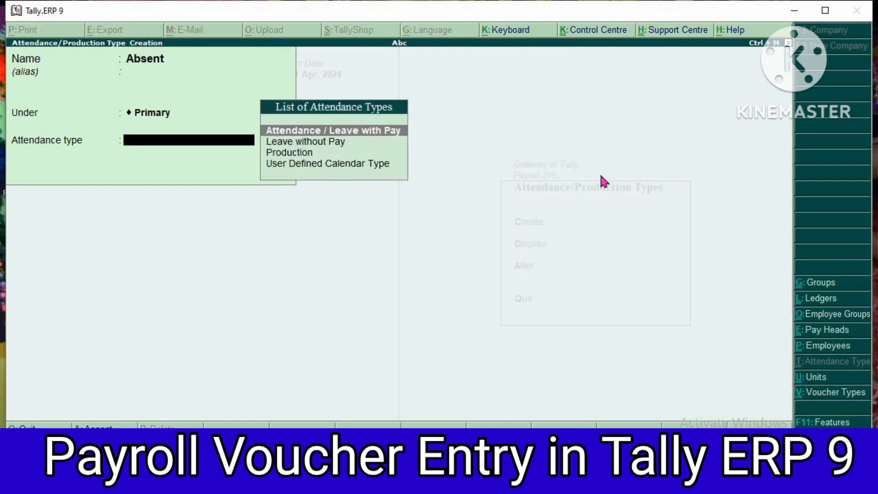
key("Down")
key("Return")
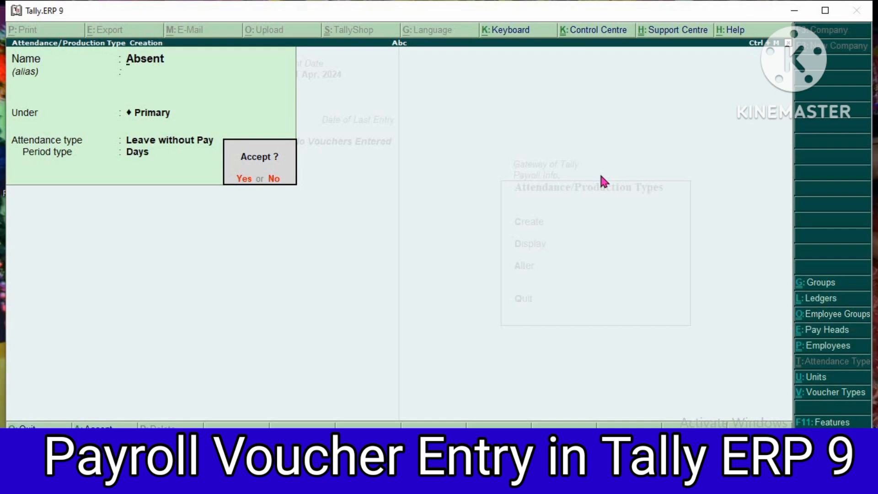
key("Return")
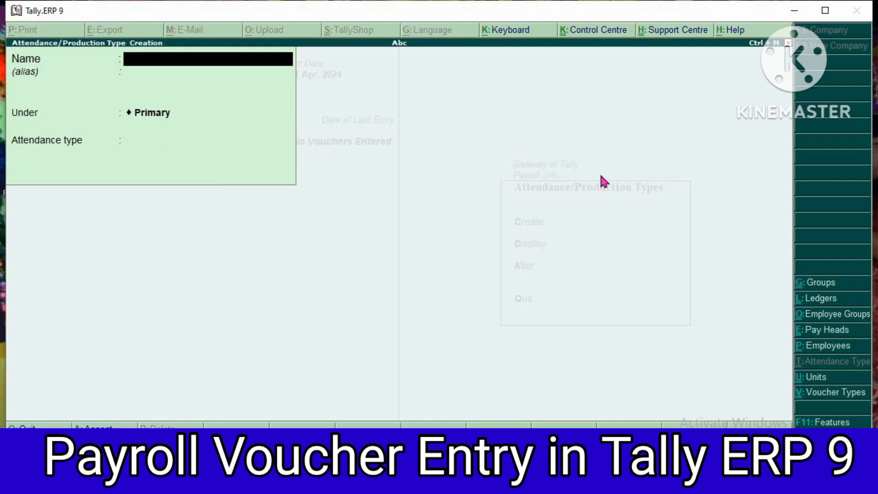
Create the attendance type Overtime under Primary as Production with unit hrs, and return to Payroll Info
type("Overtime")
key("Return")
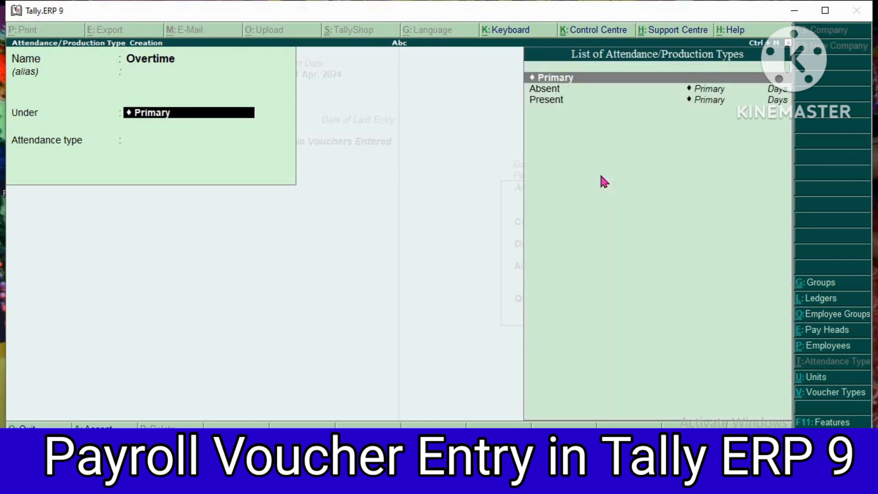
key("Return")
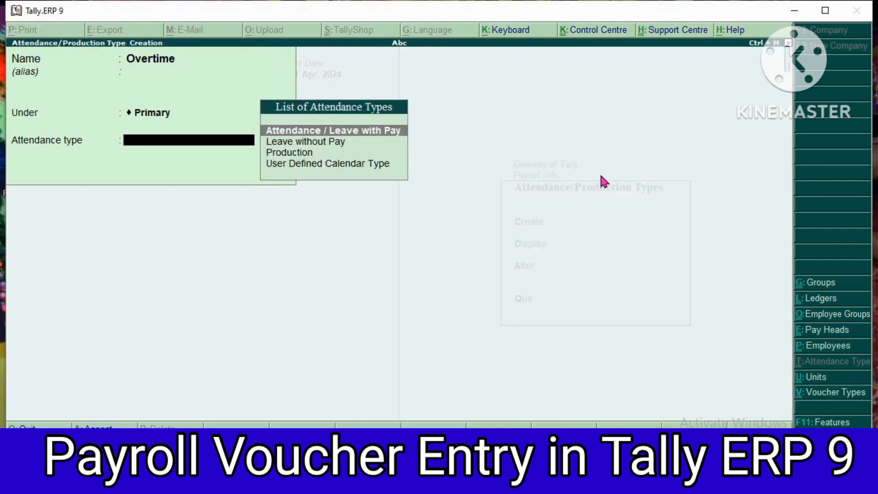
key("Down")
key("Down")
key("Return")
key("Return")
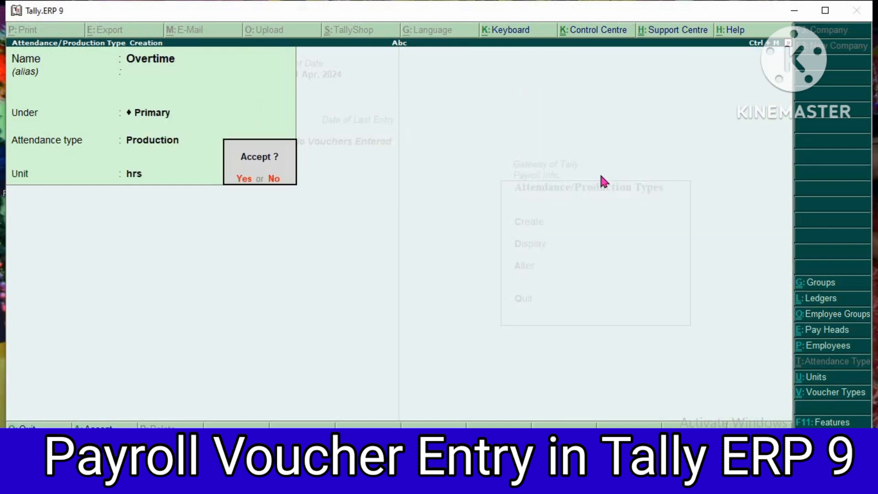
key("Return")
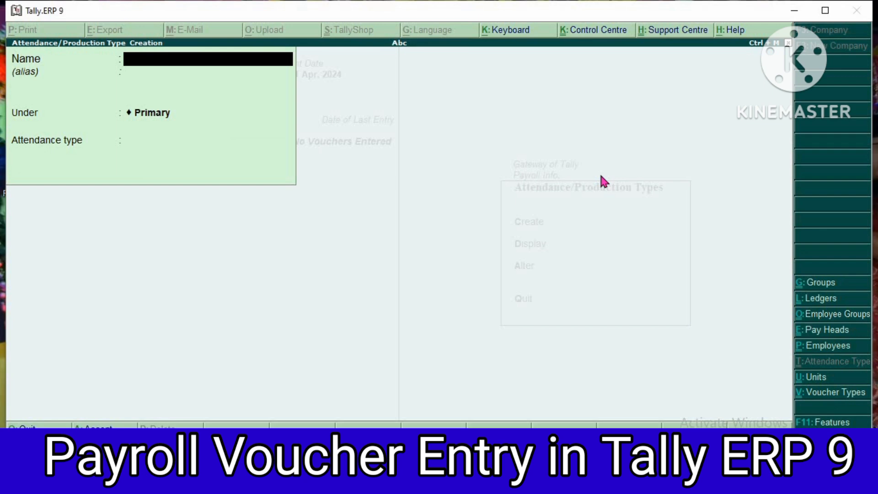
key("Escape")
key("Return")
key("Escape")
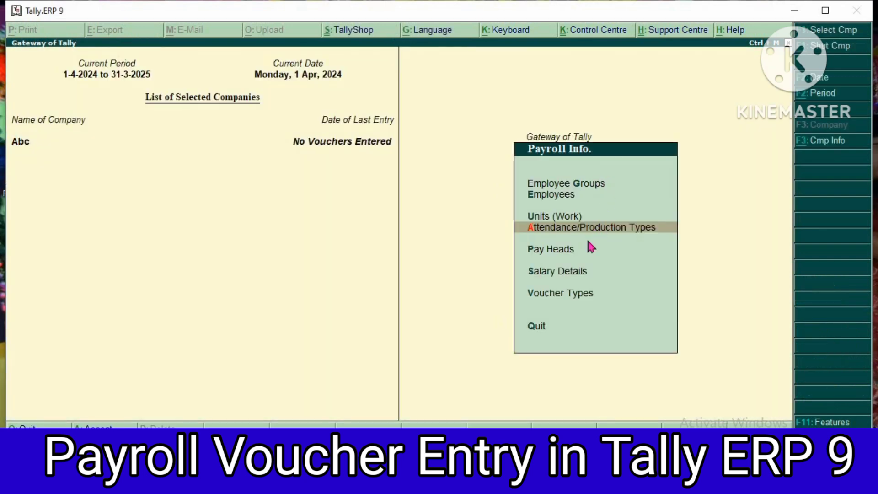
Start creating a pay head named Basic Salary with type Earnings for Employees and income type Fixed
left_click(567, 259)
key("Return")
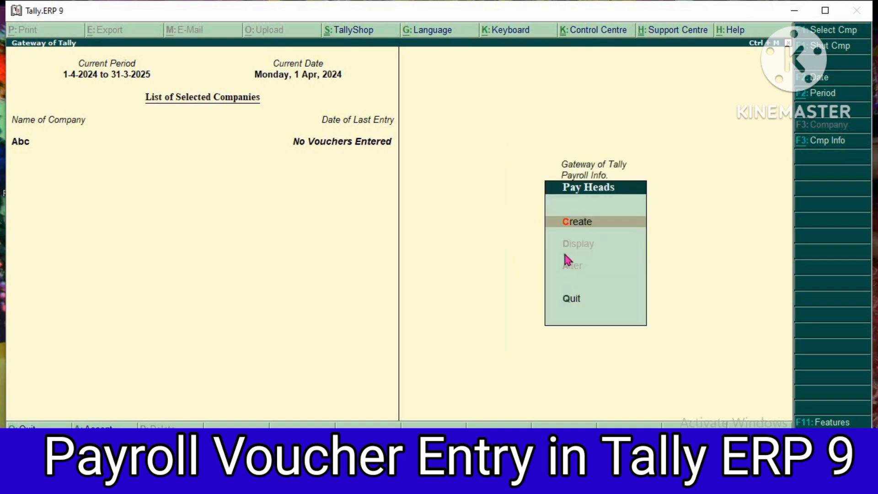
key("Return")
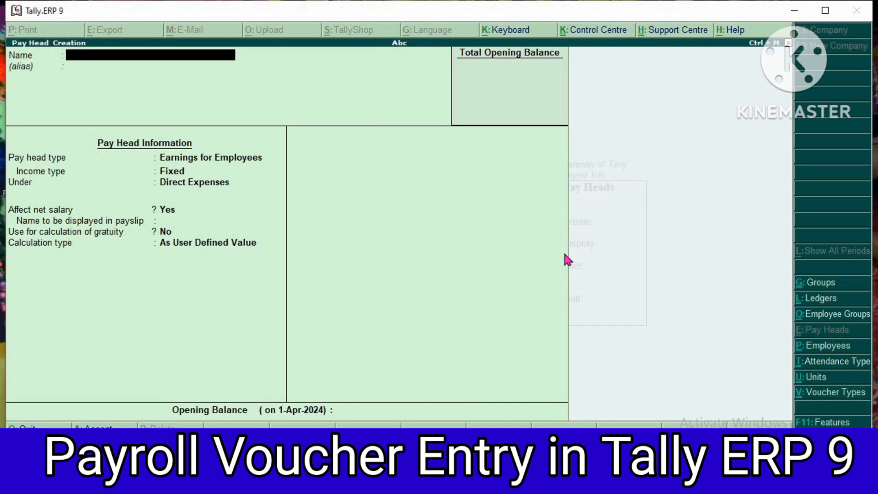
type("Basic Salary")
key("Return")
key("Return")
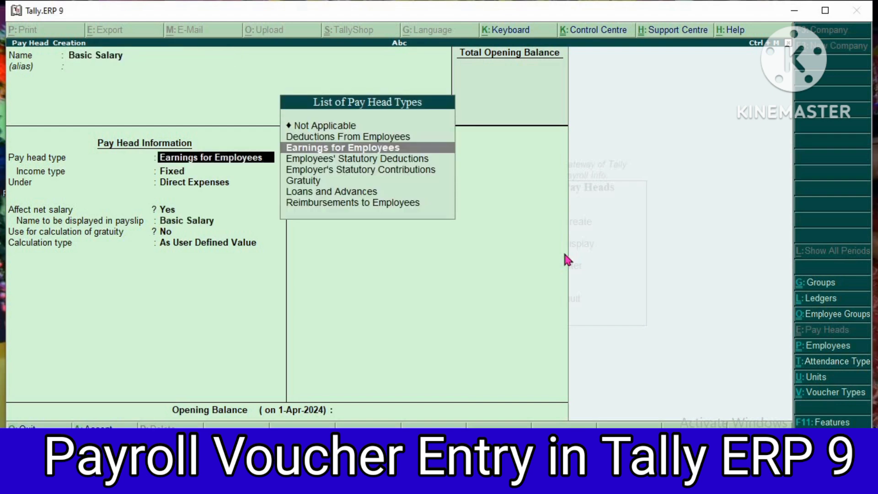
key("Return")
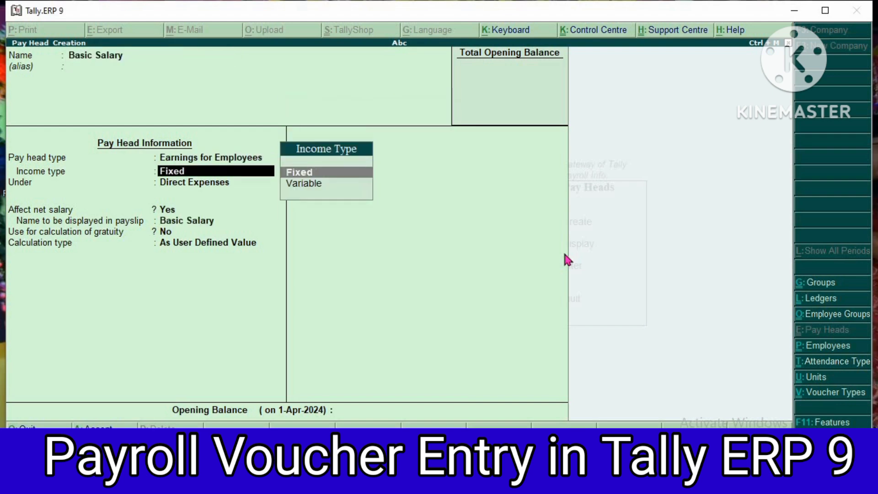
key("Return")
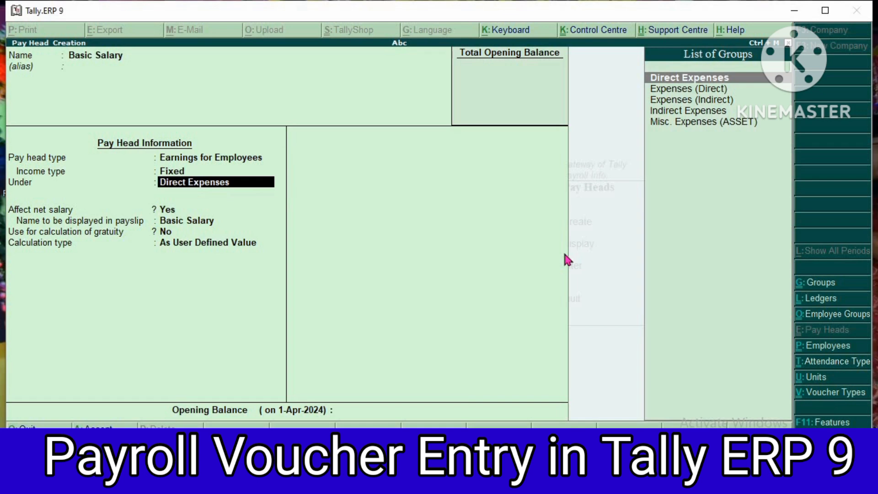
Place Basic Salary under Indirect Expenses, keeping Affect net salary at Yes, the payslip name Basic Salary and gratuity calculation at No
key("Down")
key("Down")
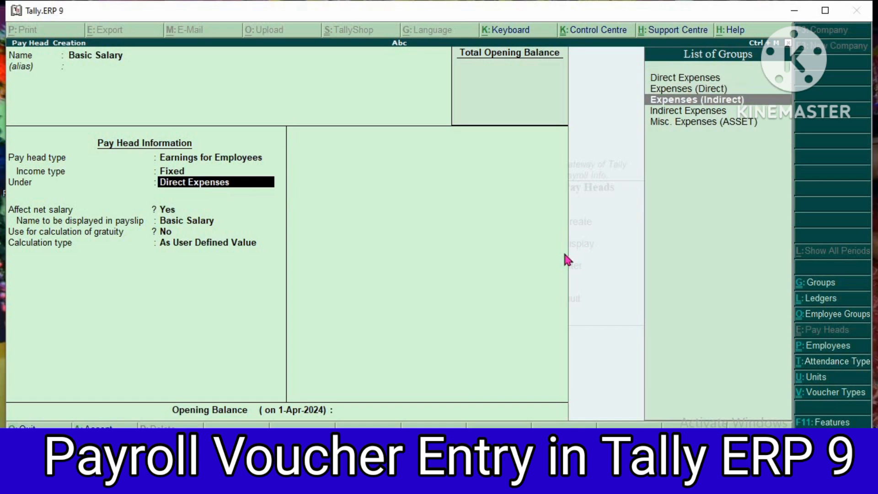
key("Down")
key("Return")
key("Return")
key("Return")
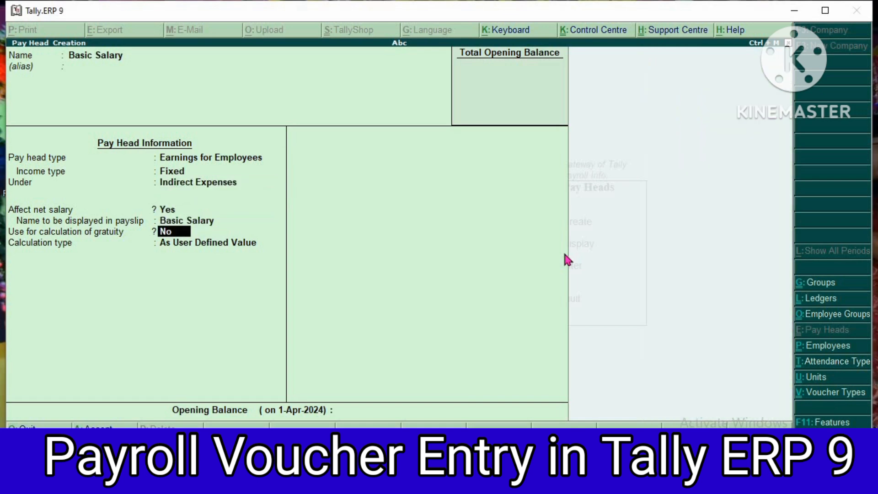
key("Return")
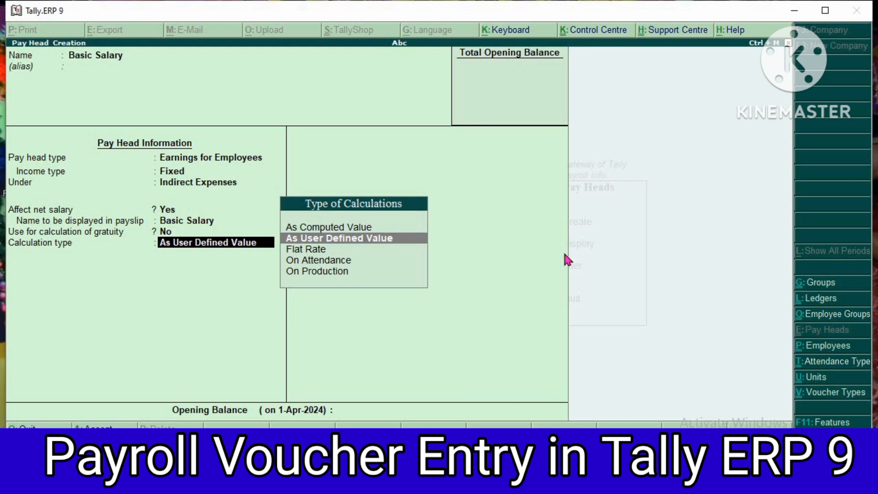
Set the Basic Salary calculation type to On Attendance, with Present as the attendance/leave with pay
key("Down")
key("Down")
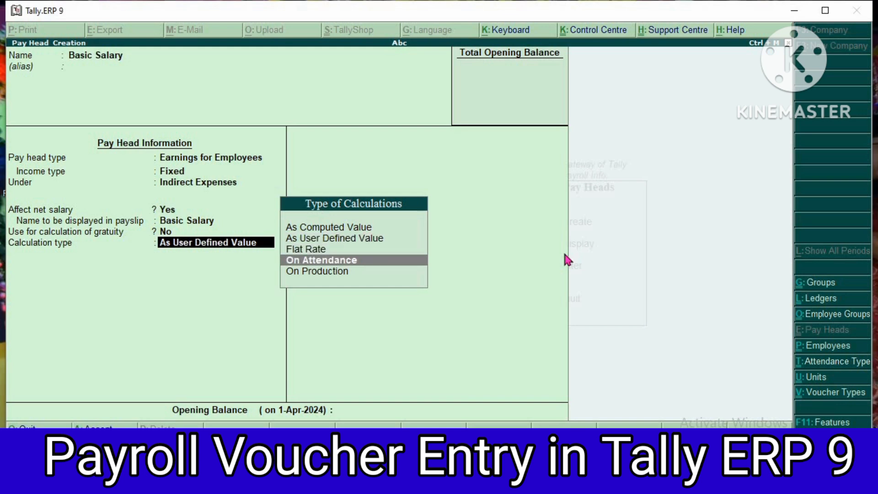
key("Return")
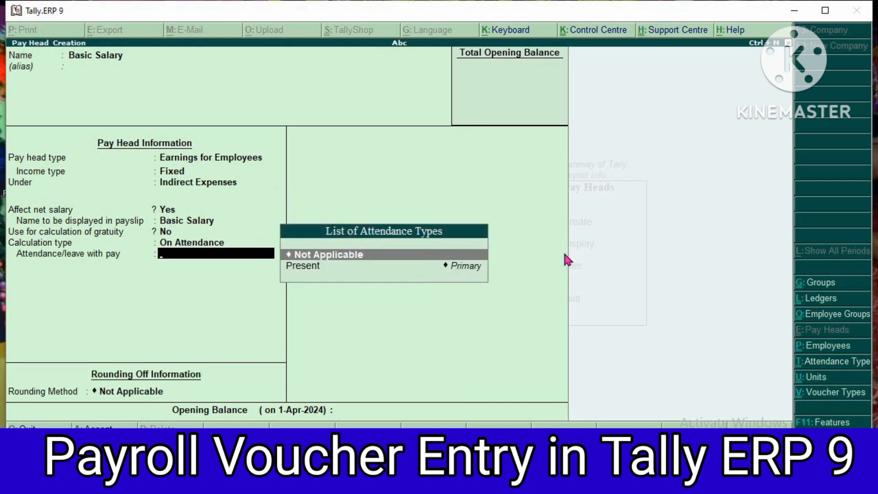
key("Down")
key("Return")
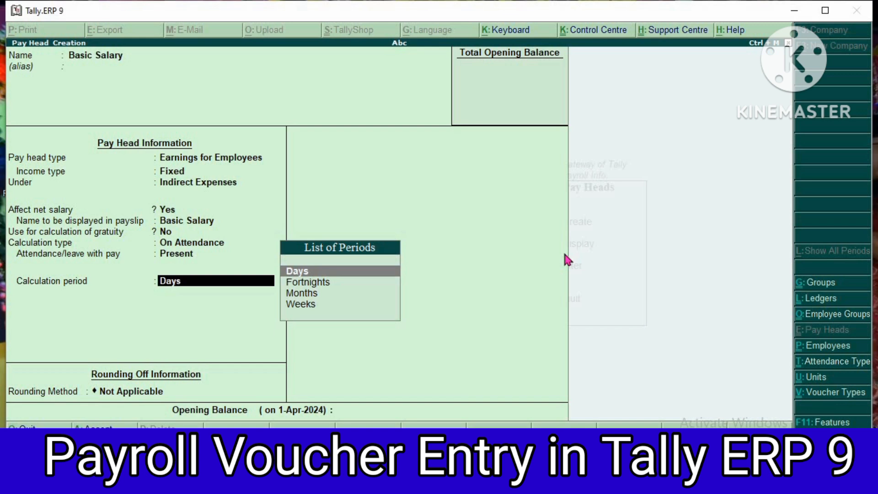
Set Basic Salary's calculation period to Months on a User Defined basis of 30 days, with rounding Not Applicable, and save the pay head
key("Down")
key("Down")
key("Return")
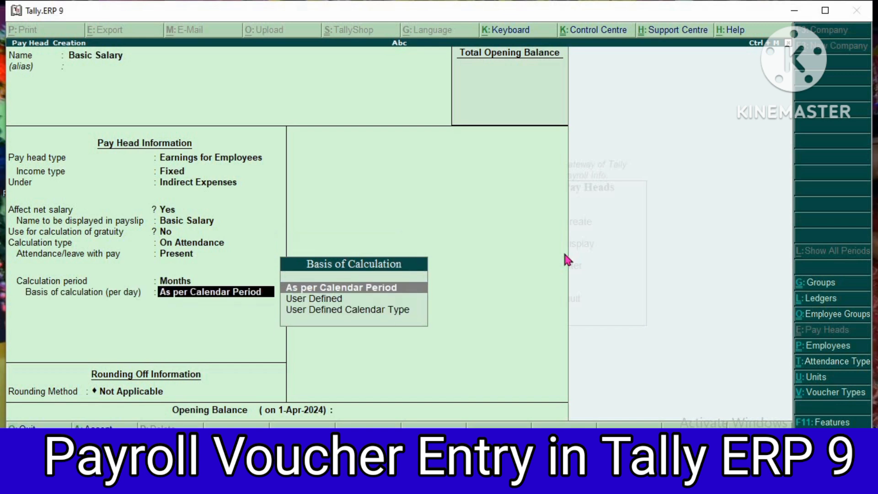
key("Down")
key("Return")
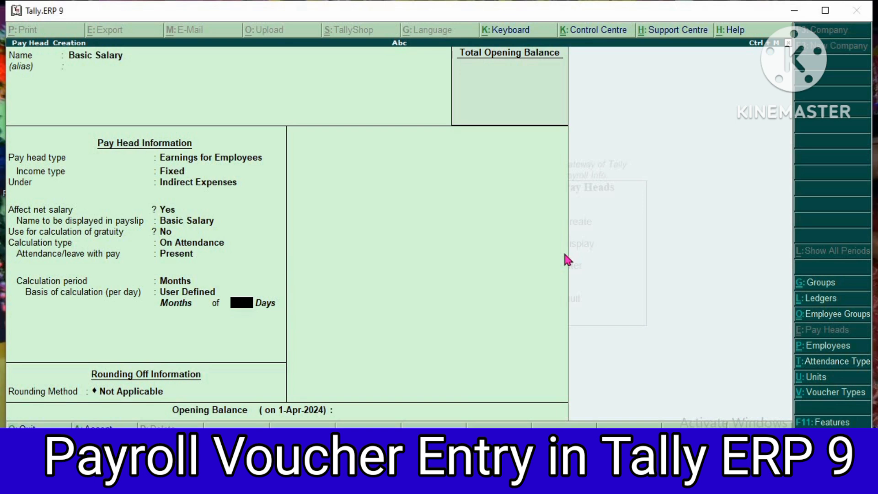
type("30")
key("Return")
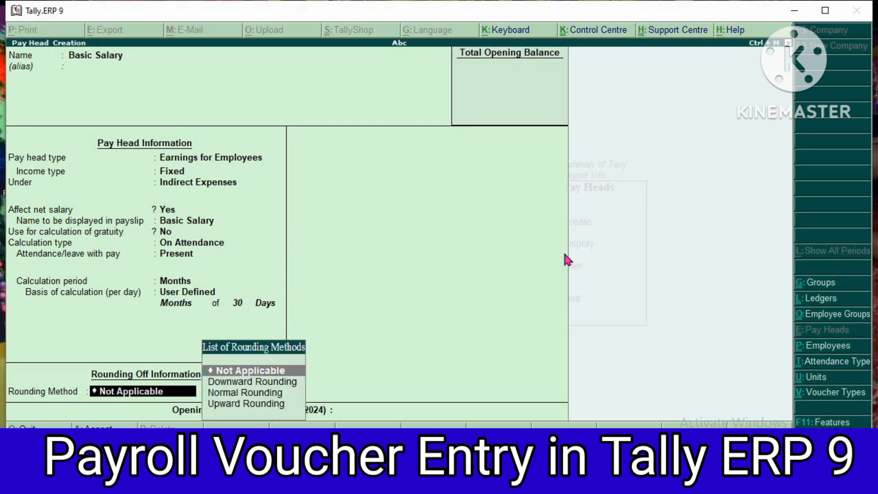
key("Return")
key("Return")
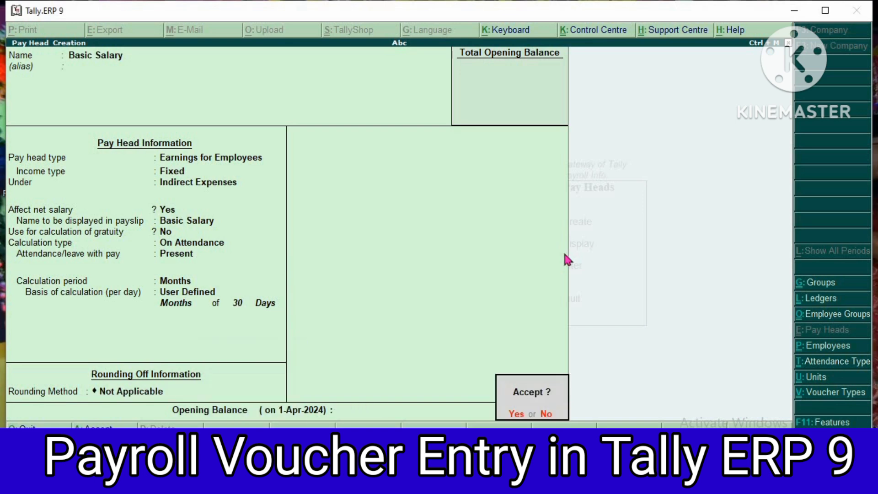
key("Return")
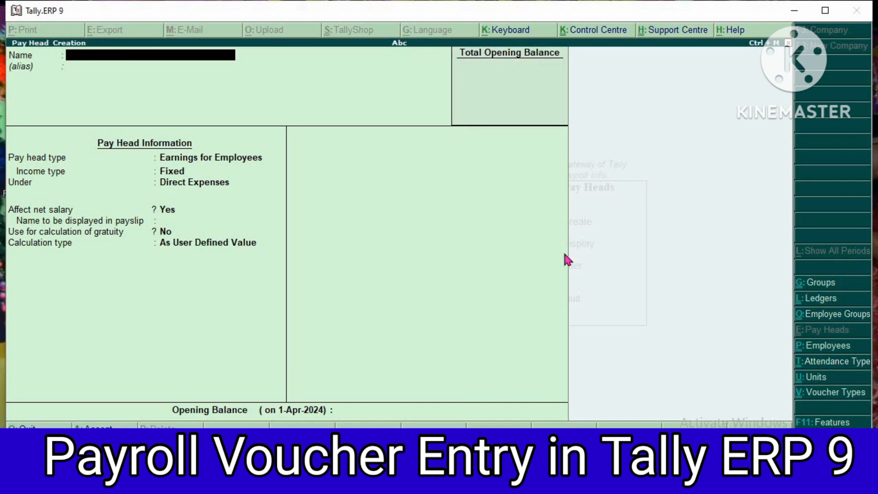
Start creating a pay head named Da with type Earnings for Employees and income type Fixed
type("Da")
key("Return")
key("Return")
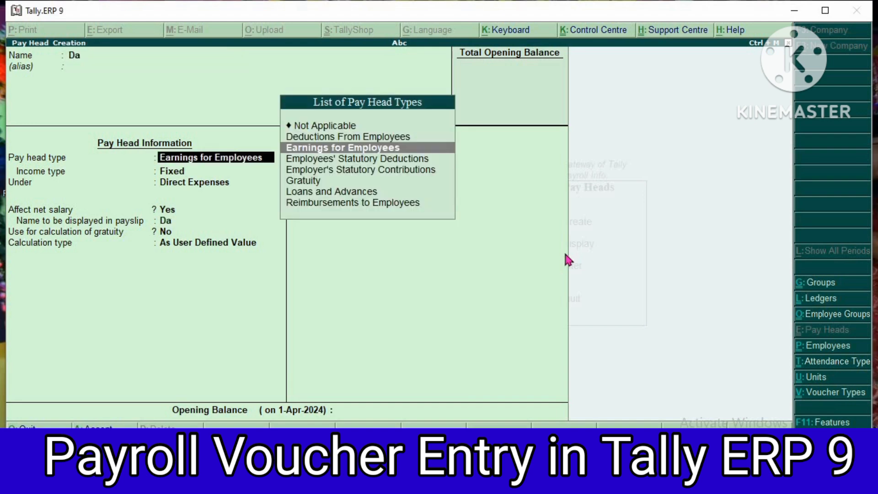
key("Return")
key("Return")
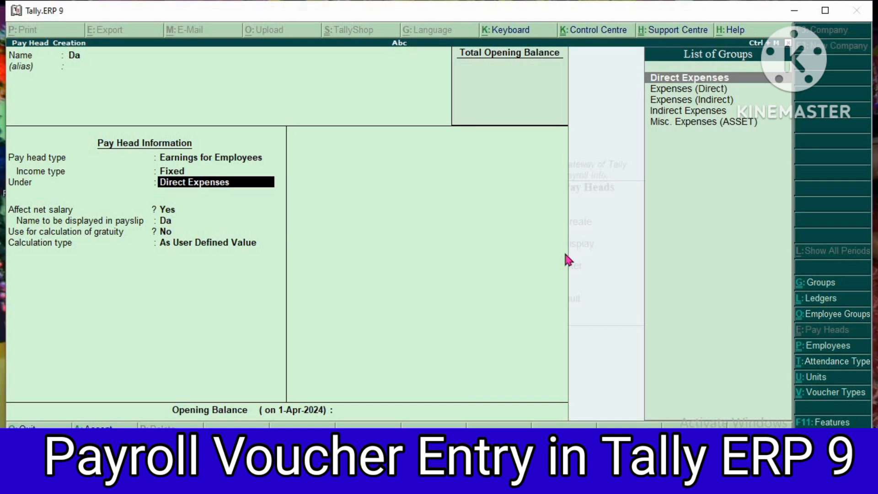
Place Da under Indirect Expenses, keeping Affect net salary at Yes, the payslip name Da and gratuity calculation at No
type("I")
key("Return")
key("Return")
key("Return")
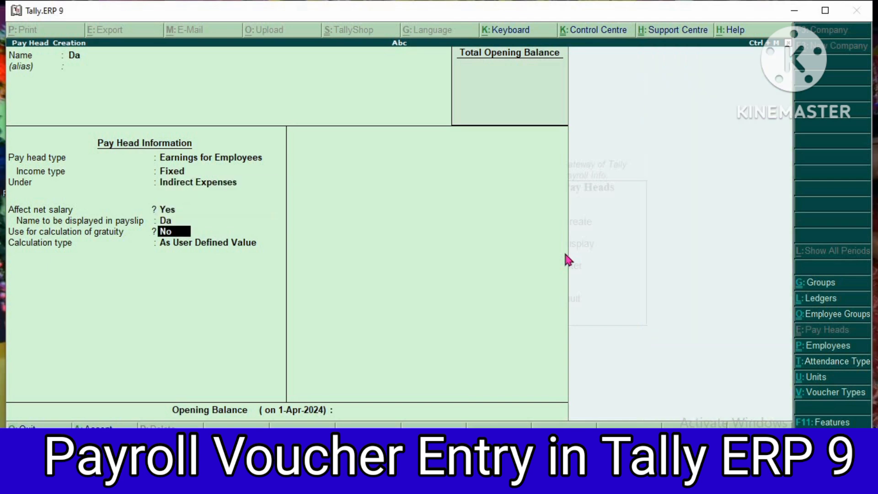
key("Return")
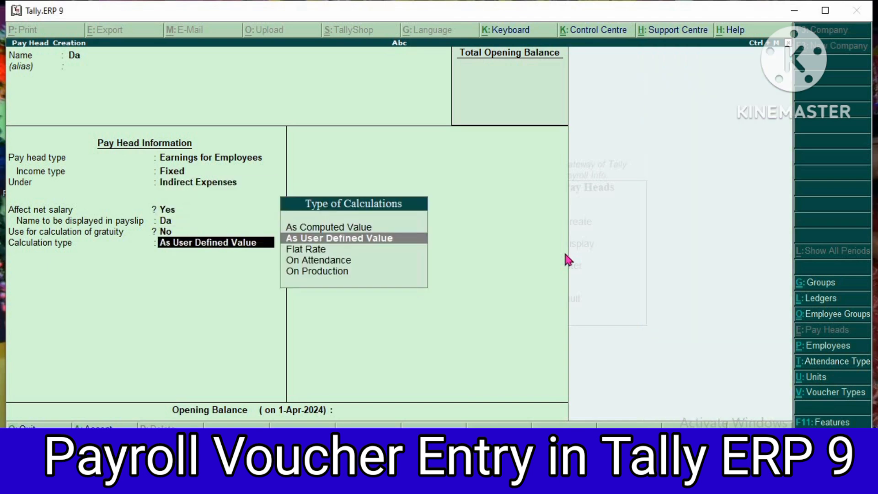
Set Da's calculation type to As Computed Value for Months, with rounding Not Applicable
key("Up")
key("Return")
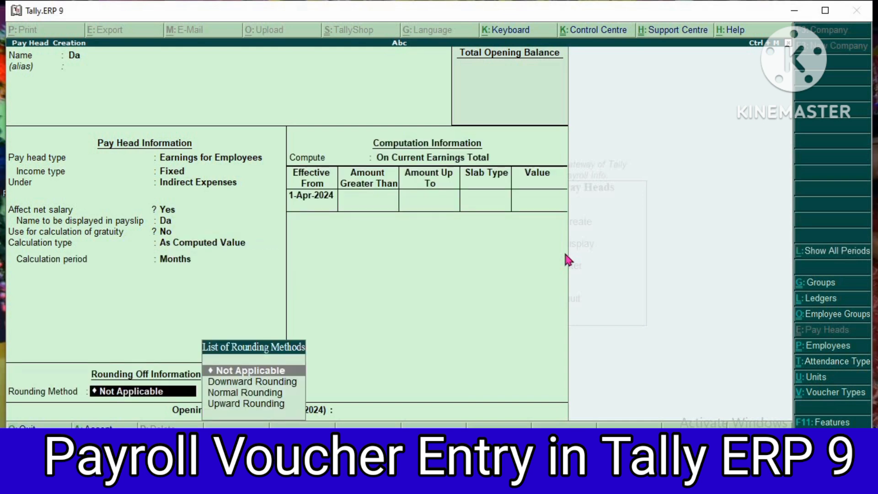
key("Return")
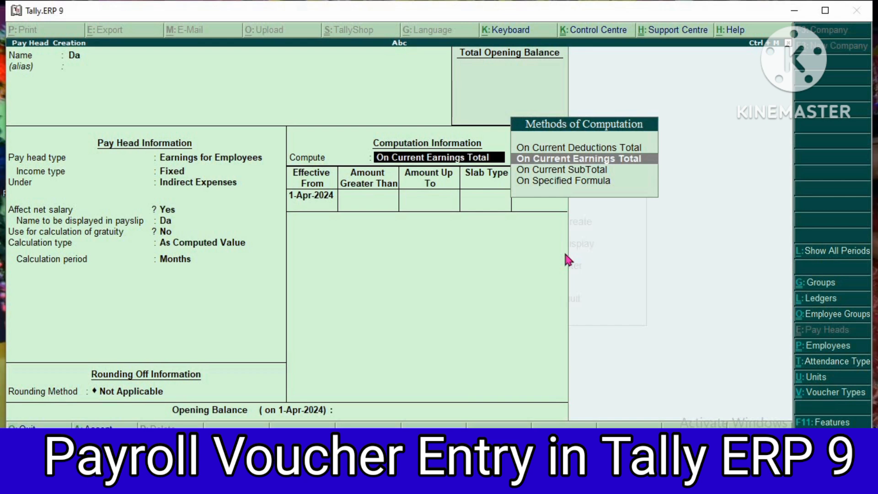
Compute Da On Specified Formula, with Basic Salary as the only pay head in the formula
key("Down")
key("Down")
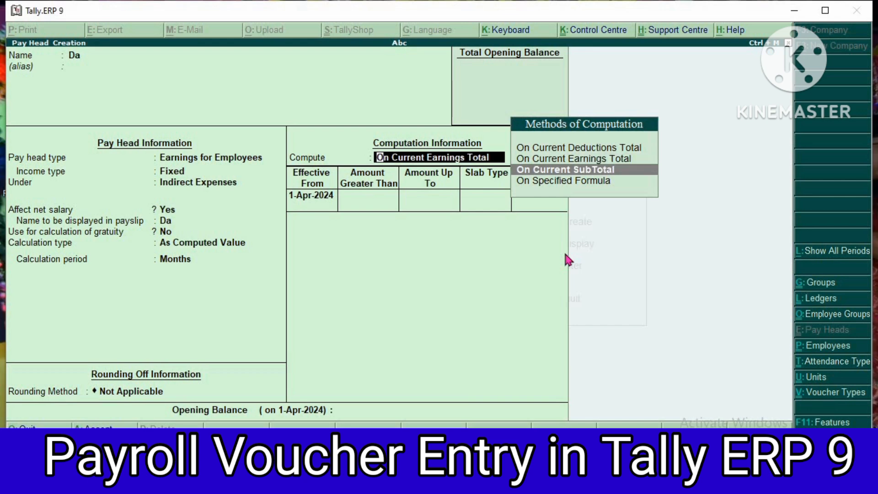
key("Return")
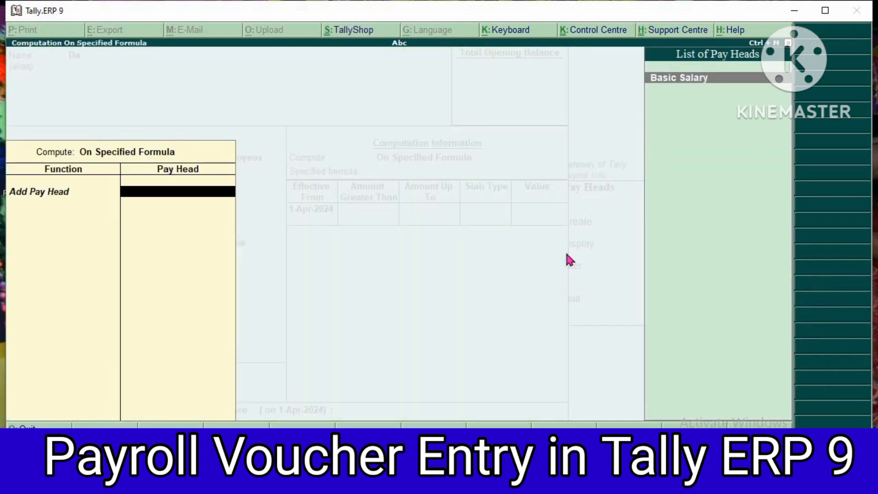
key("Return")
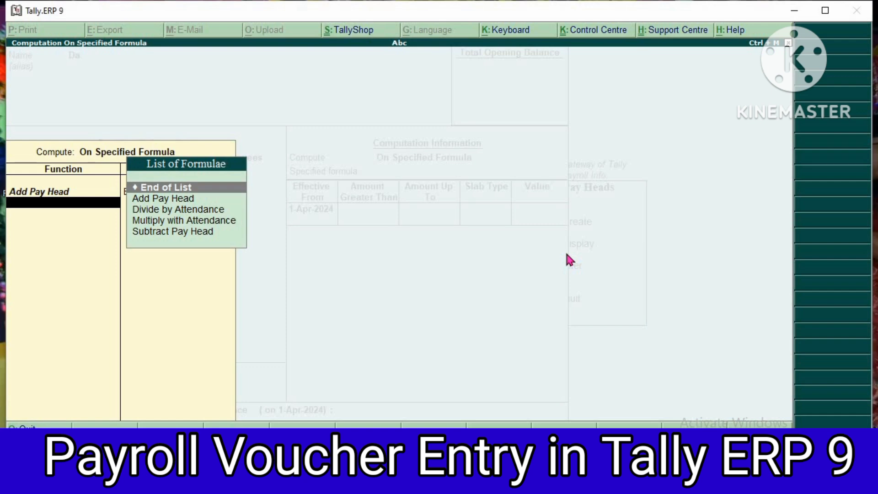
key("Return")
Give Da a Percentage slab of 5% effective from 1-Apr-2024 without amount limits, and save the pay head
key("Return")
key("Return")
key("Return")
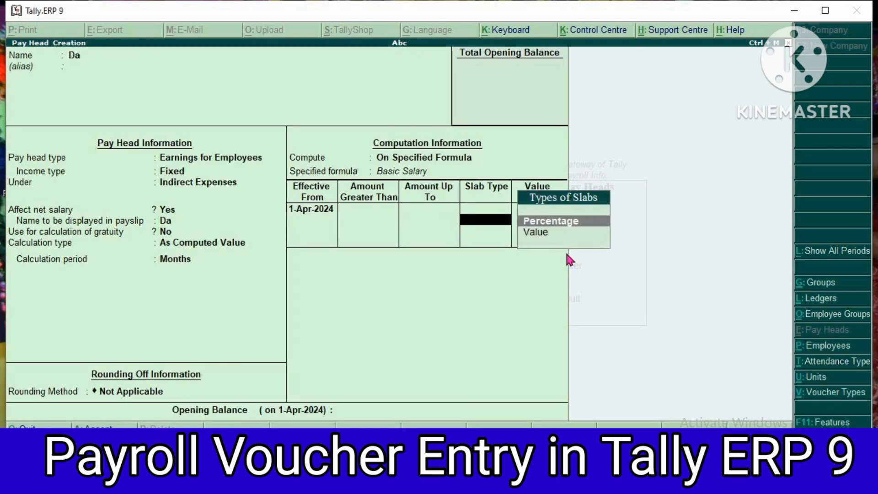
key("Return")
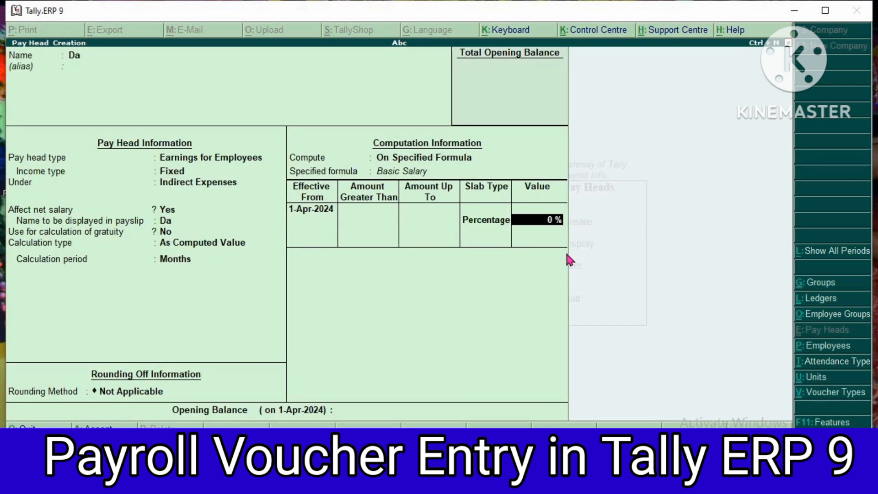
type("5")
key("Return")
key("Return")
key("Return")
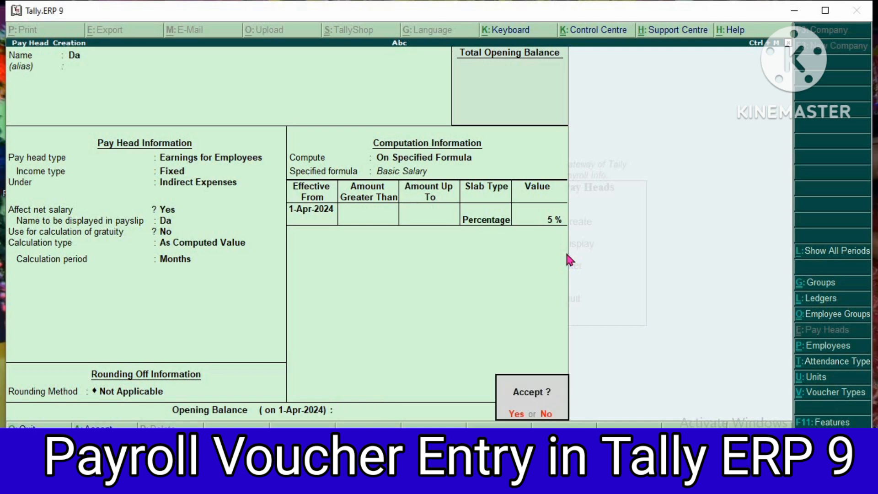
key("Return")
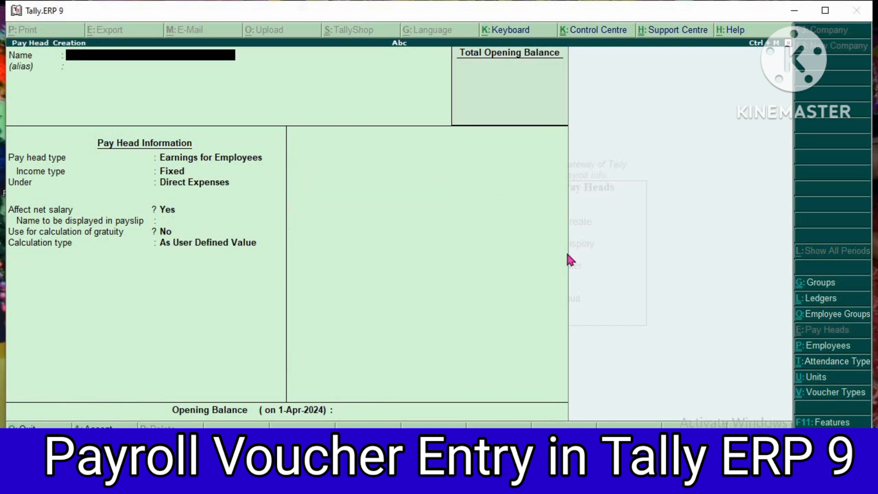
Start creating a pay head named Ta with type Earnings for Employees and income type Fixed
type("Ta")
key("Return")
key("Return")
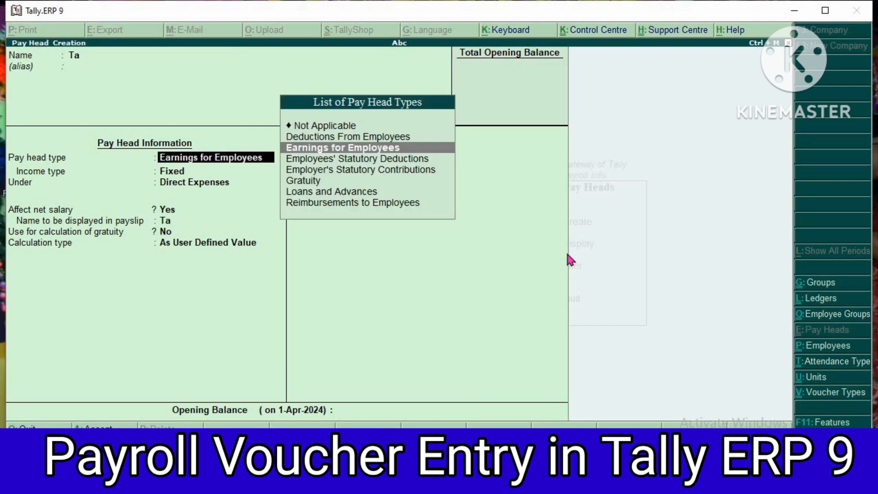
key("Return")
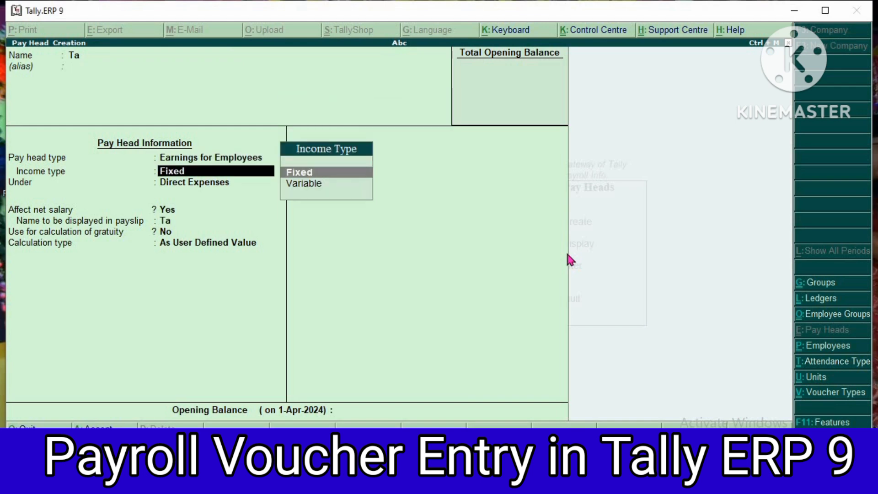
key("Return")
Place Ta under Indirect Expenses, keeping Affect net salary at Yes, the payslip name Ta and gratuity calculation at No
type("i")
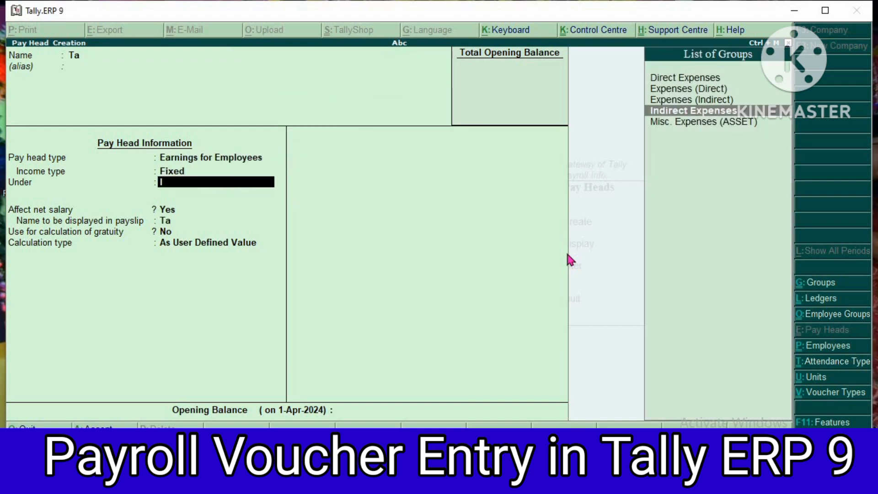
key("Return")
key("Return")
key("Return")
key("Return")
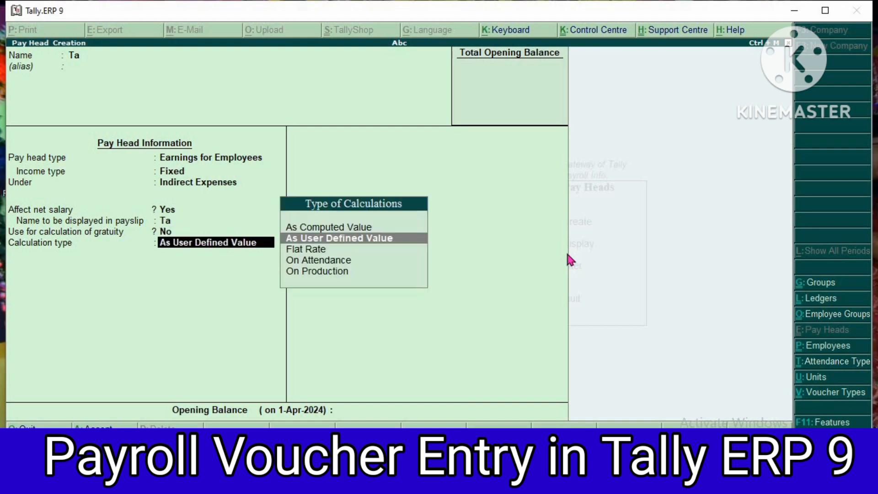
Set Ta's calculation type to As Computed Value for Months, with rounding Not Applicable
key("Up")
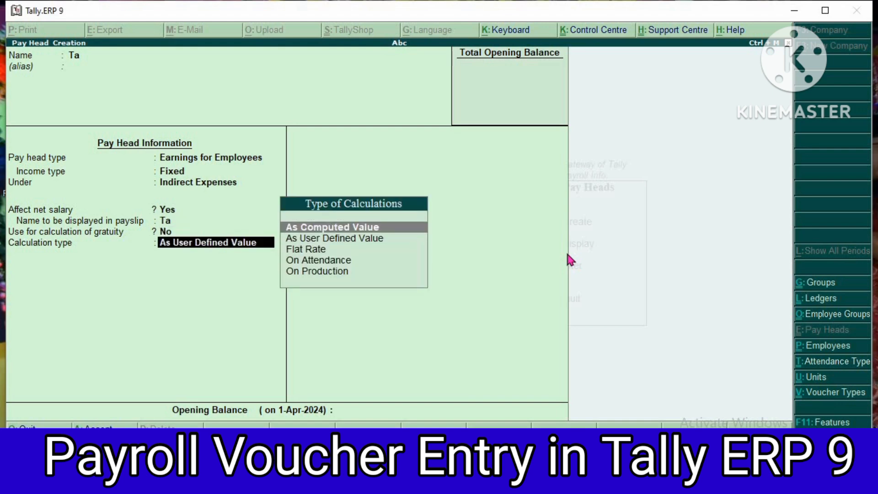
key("Return")
key("Return")
key("Return")
key("Return")
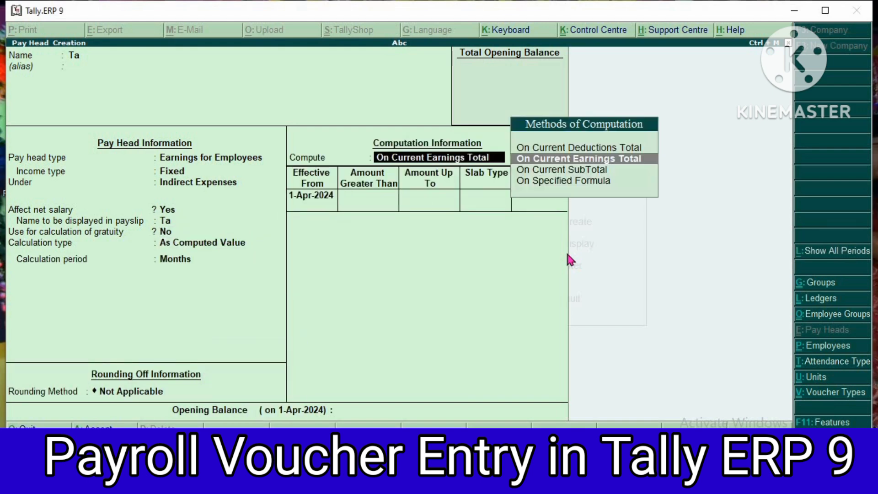
Compute Ta On Specified Formula, adding the pay heads Basic Salary and Da to the formula
key("Down")
key("Down")
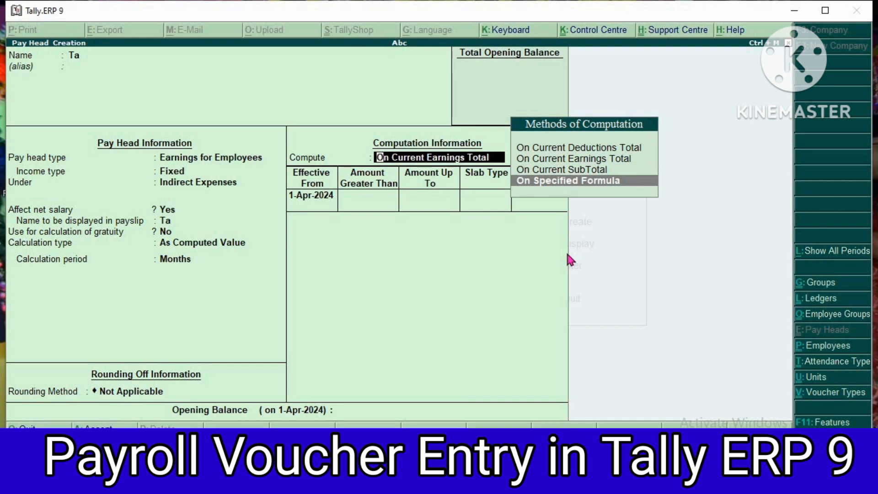
key("Return")
key("Return")
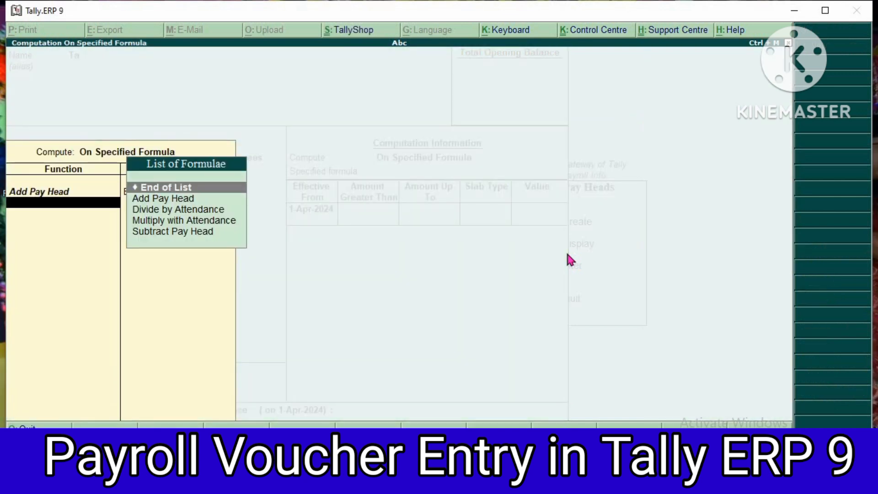
key("Down")
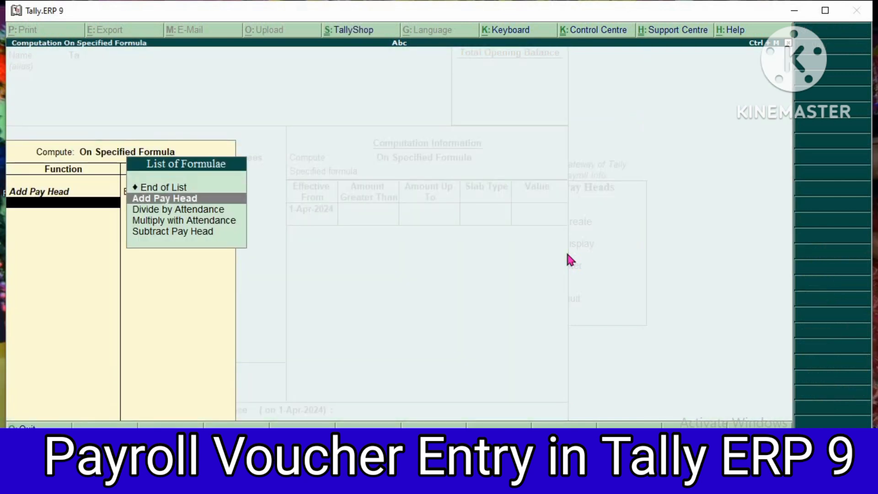
key("Return")
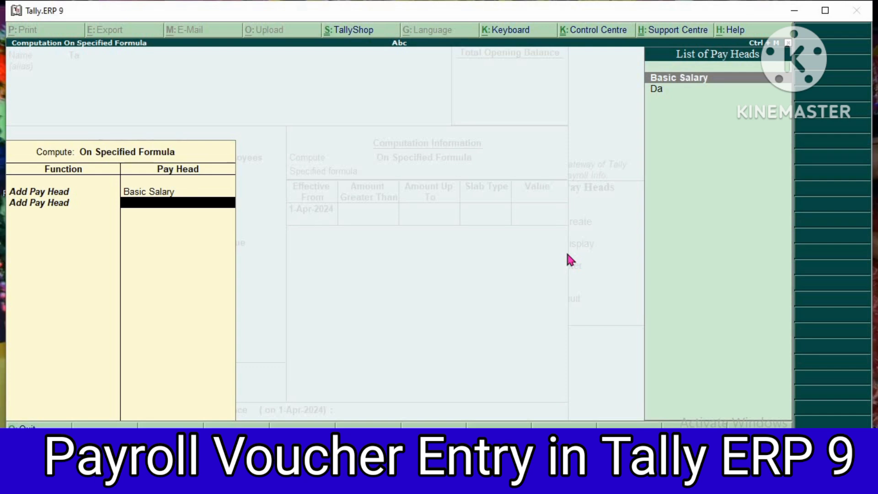
key("Down")
key("Return")
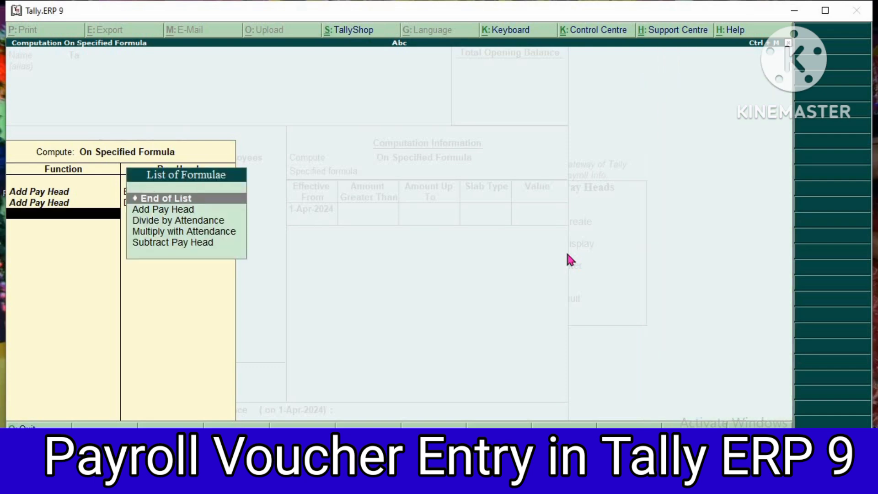
key("Return")
End Ta's formula, set its slab type to Percentage with a value of 4 %, and save the pay head
key("Return")
key("Return")
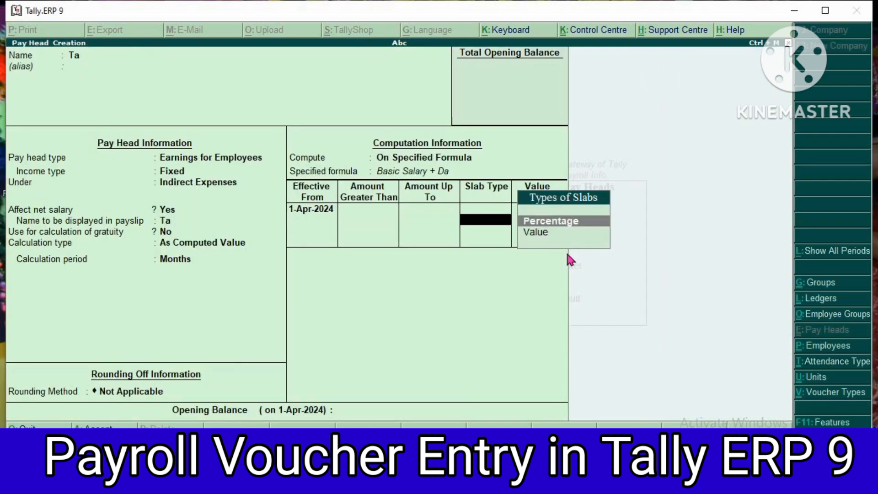
key("Return")
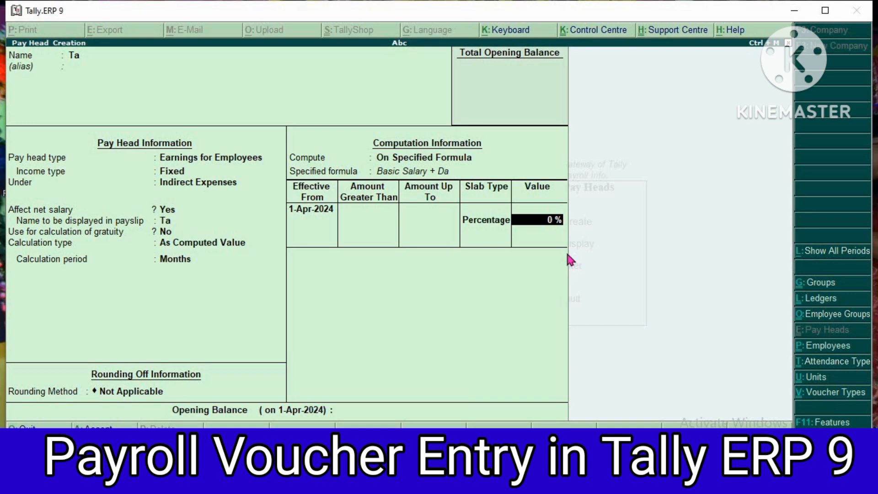
type("4")
key("Return")
key("Return")
key("Return")
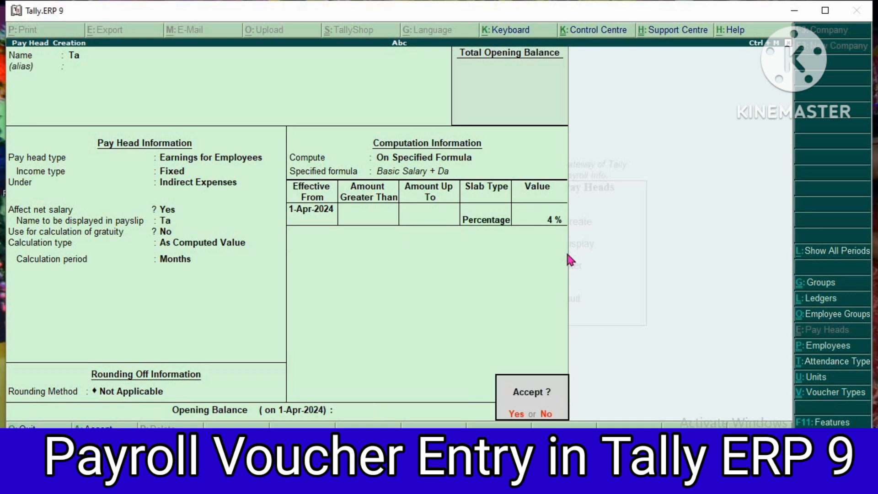
key("Return")
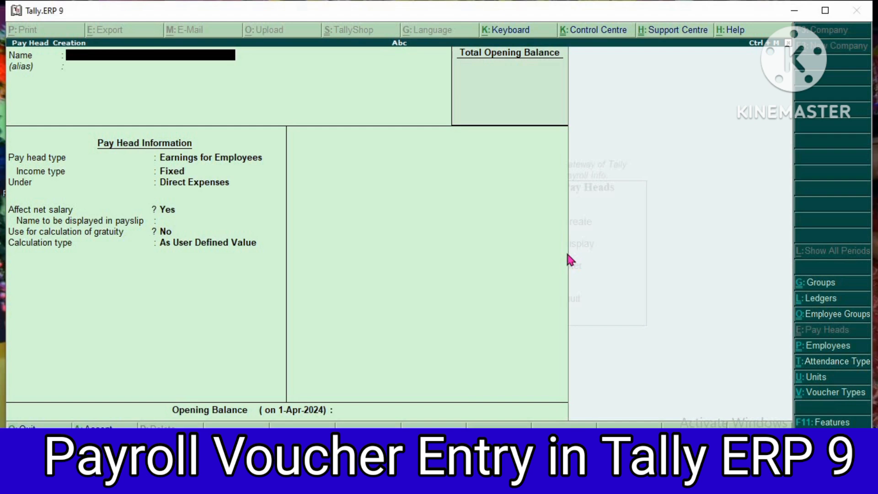
Start creating a pay head named Pf with the type Deductions From Employees
type("Pf")
key("Return")
key("Return")
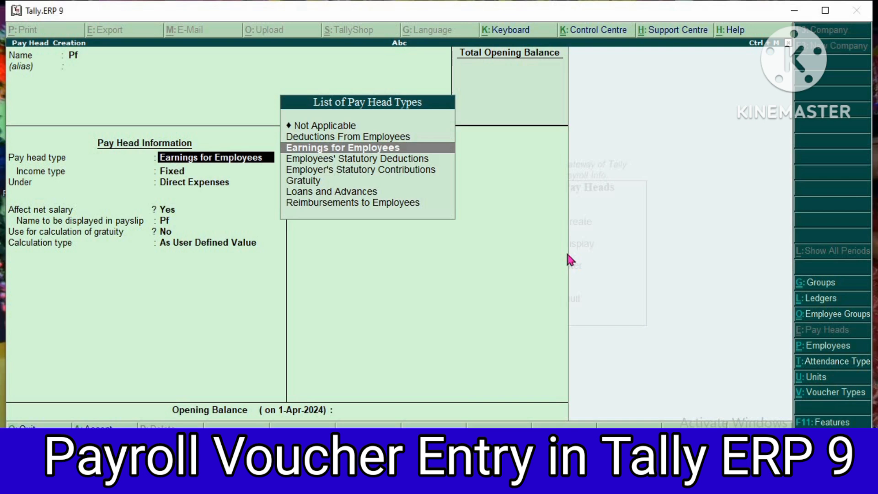
key("Up")
key("Return")
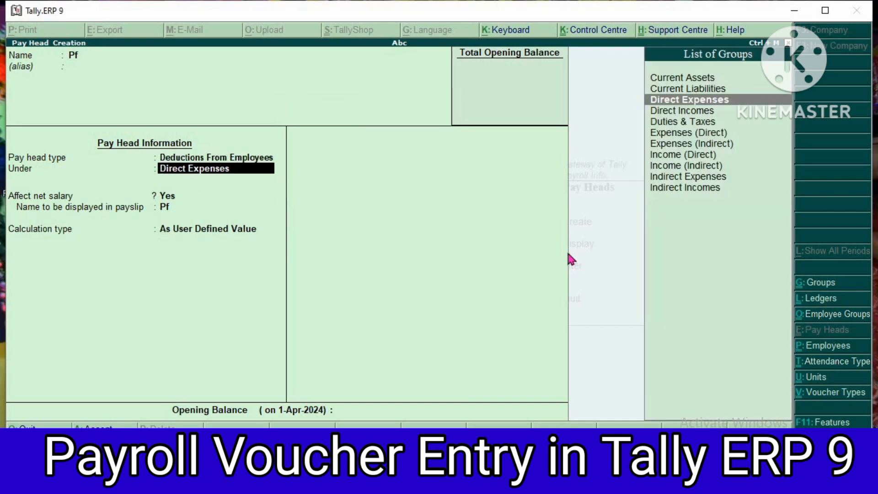
Place Pf under Indirect Expenses, keeping Affect net salary at Yes and the payslip name Pf
type("I")
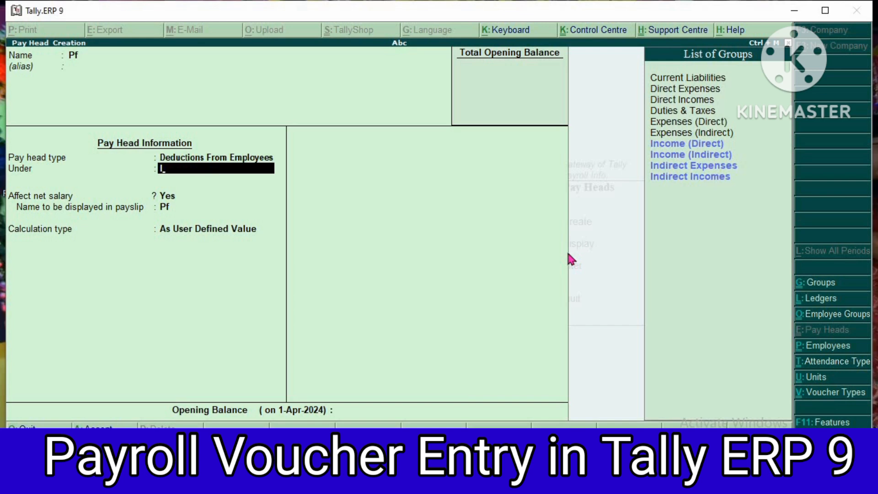
key("Down")
key("Down")
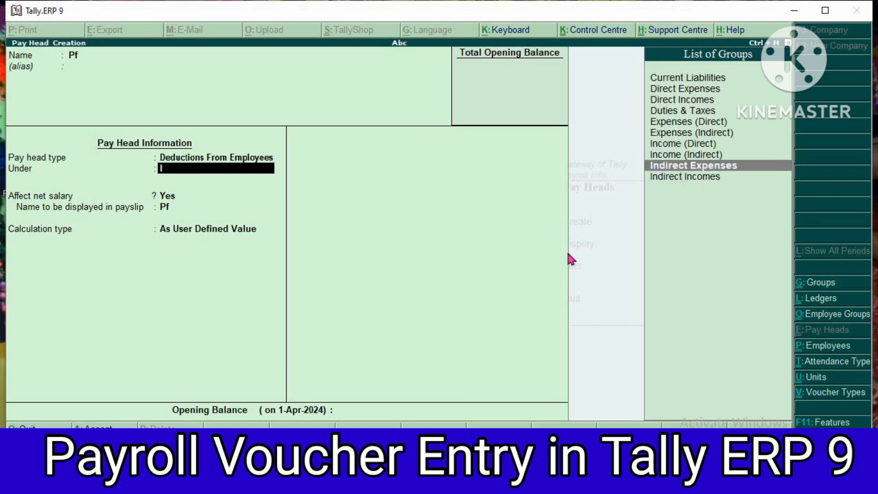
key("Return")
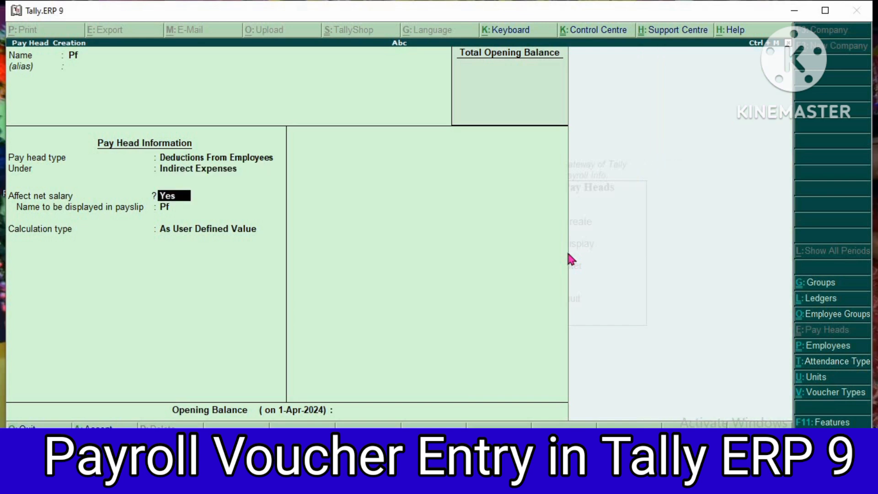
key("Return")
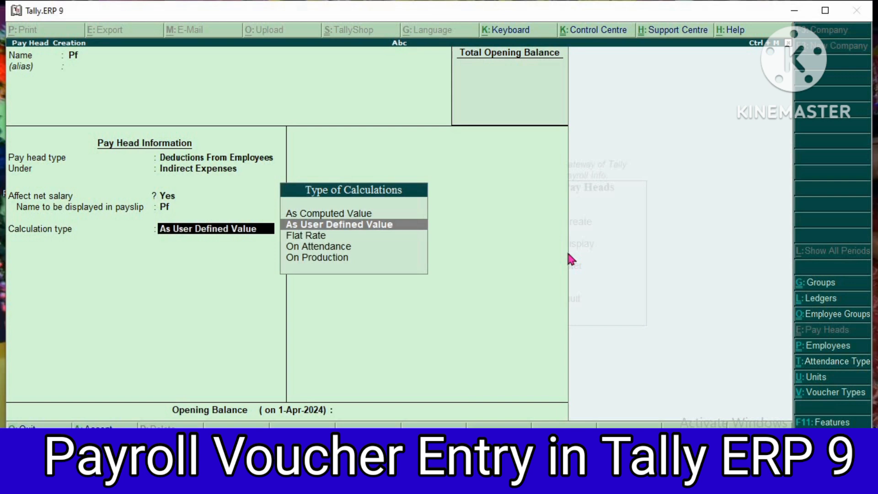
Set Pf's calculation type to As Computed Value for Months, with rounding Not Applicable
key("Up")
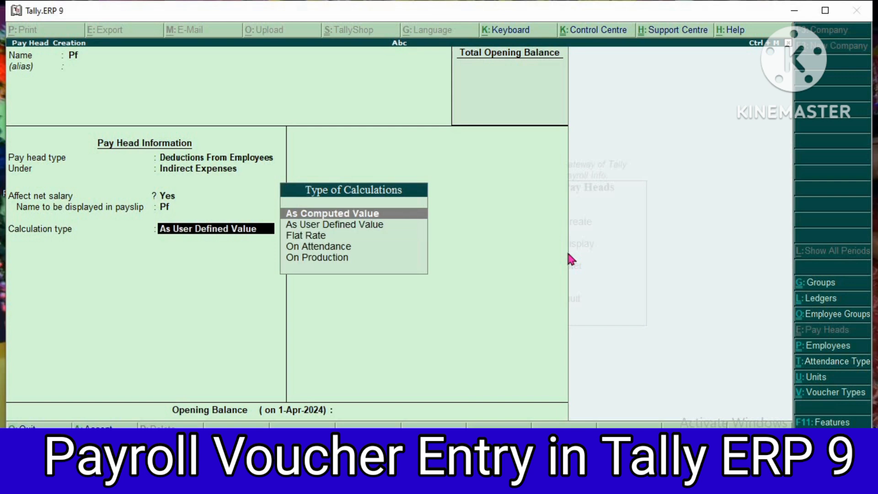
key("Return")
key("Return")
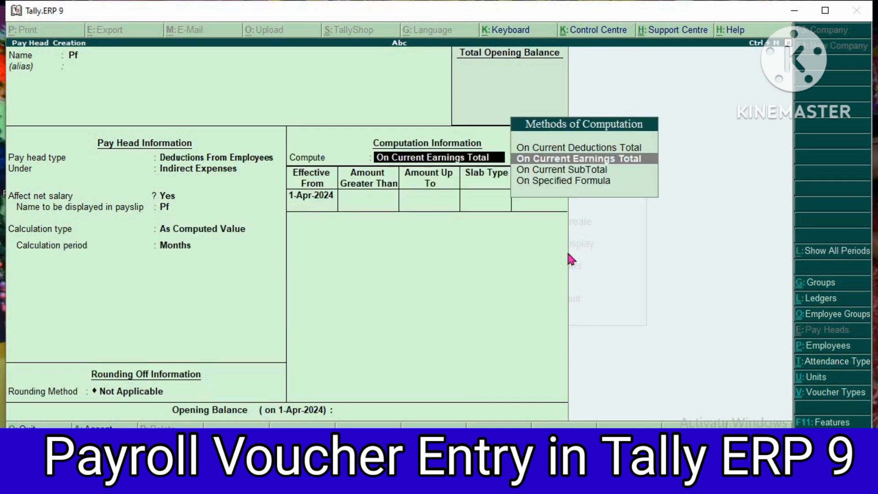
Compute Pf On Specified Formula, adding the pay heads Basic Salary, Da and Ta to the formula
key("Down")
key("Down")
key("Return")
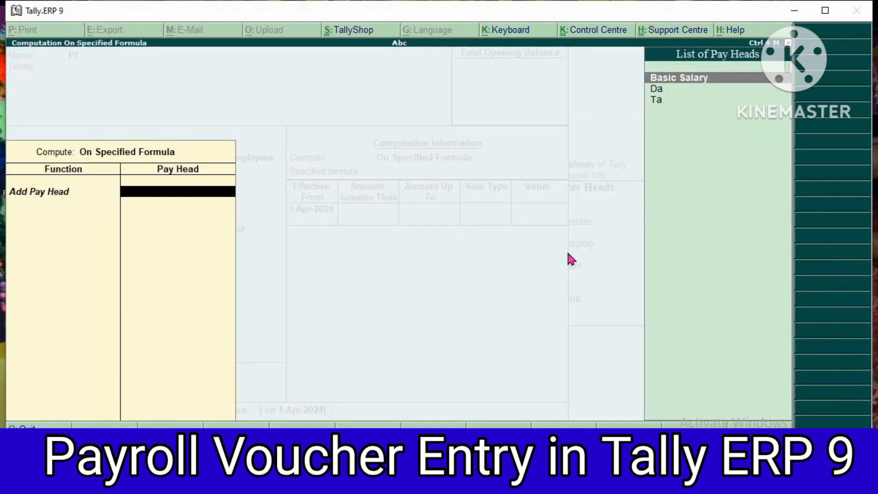
key("Return")
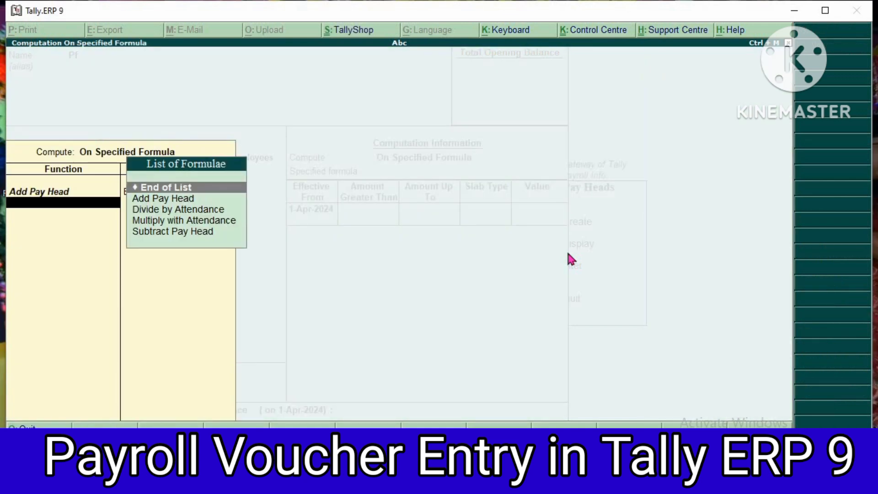
key("Down")
key("Return")
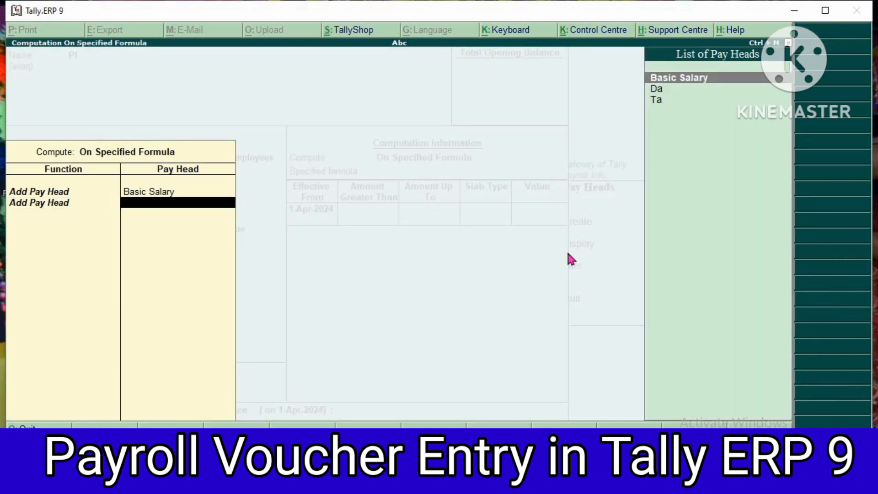
key("Down")
key("Return")
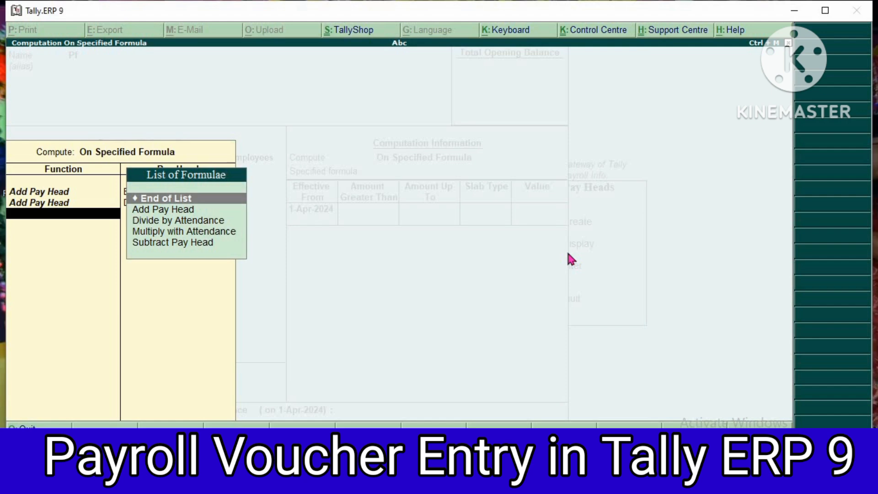
key("Down")
key("Return")
key("Down")
key("Down")
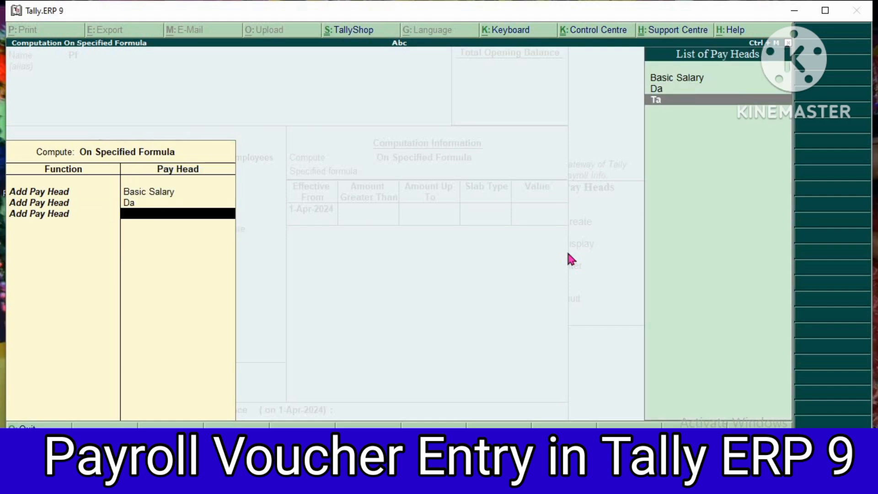
key("Return")
key("Return")
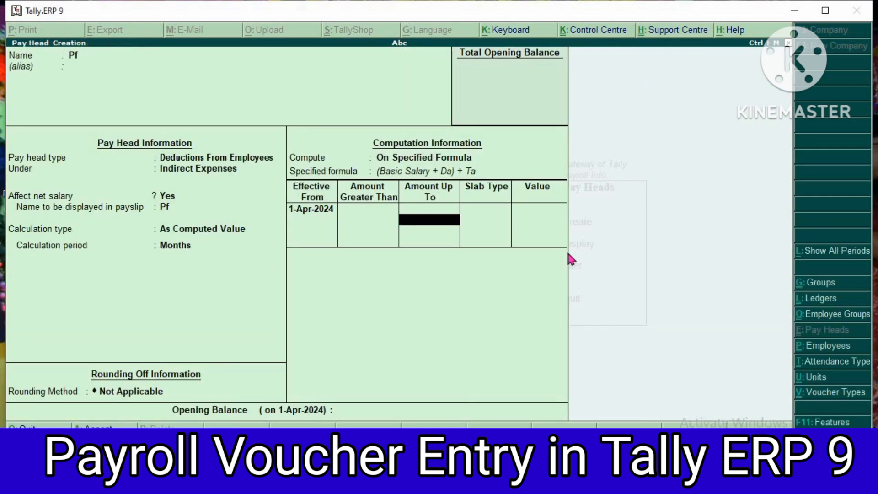
Set Pf's slab type to Percentage with a value of 6 %, leave the opening balance empty, and save the pay head
key("Return")
key("Return")
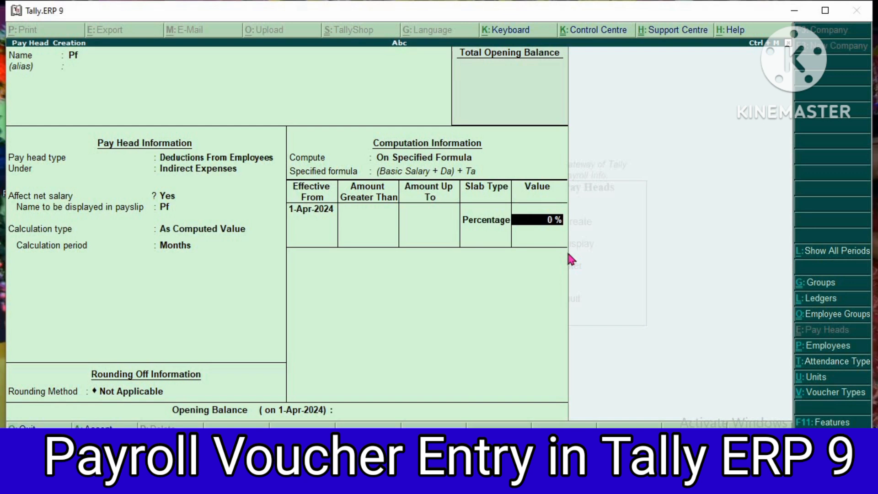
type("6")
key("Return")
key("Return")
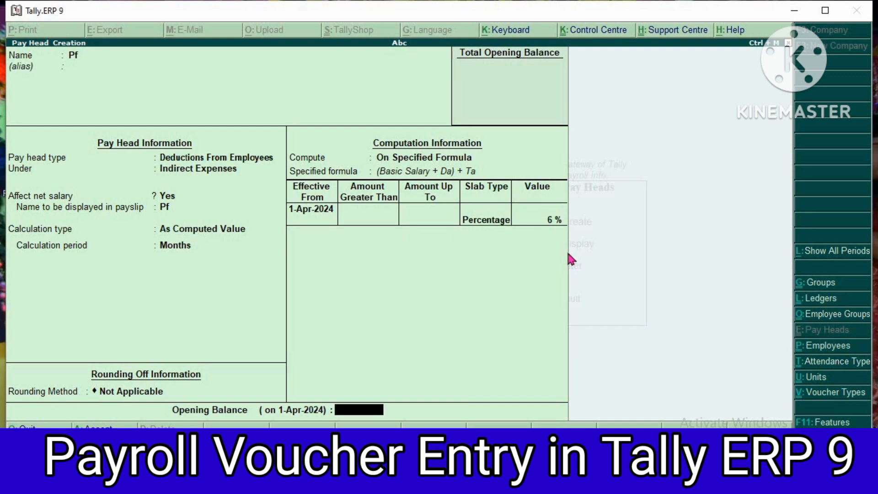
key("Return")
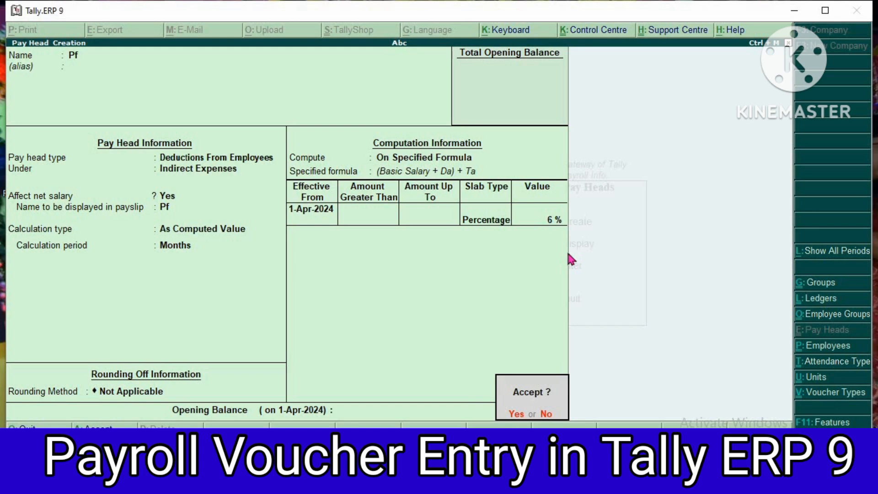
key("y")
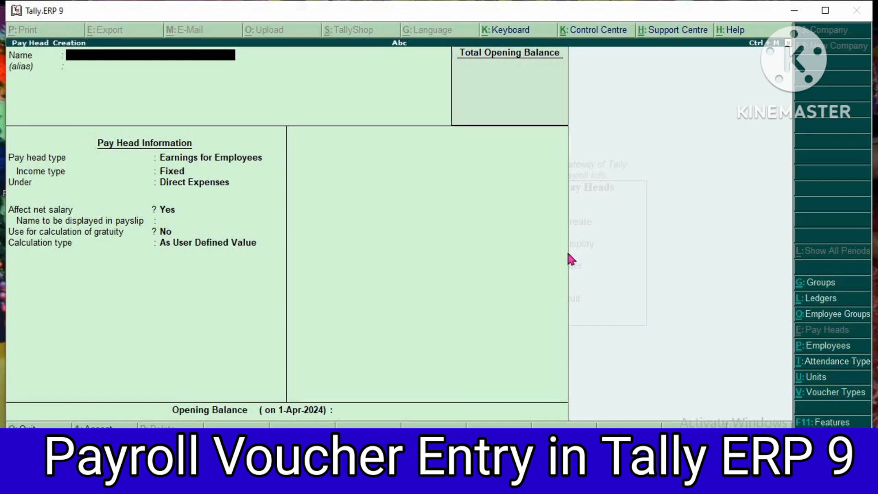
Start creating a pay head named Overtime with type Earnings for Employees and income type Fixed
type("Overtime")
key("Return")
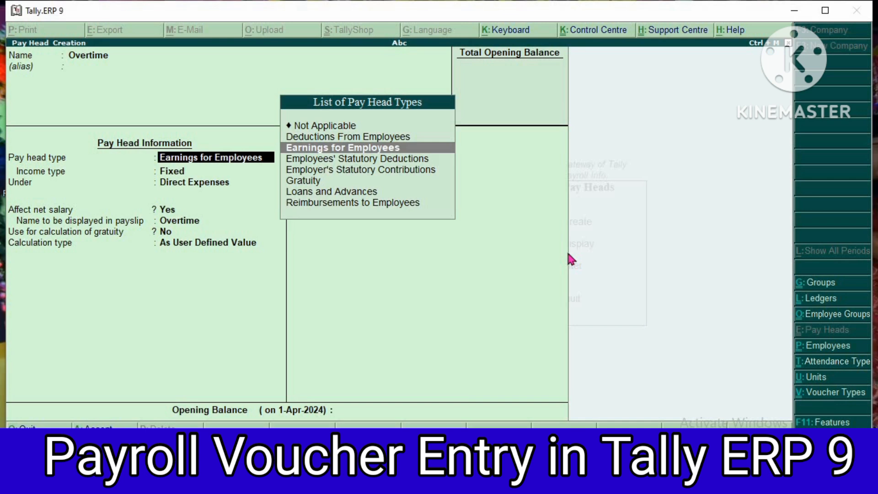
key("Return")
key("Return")
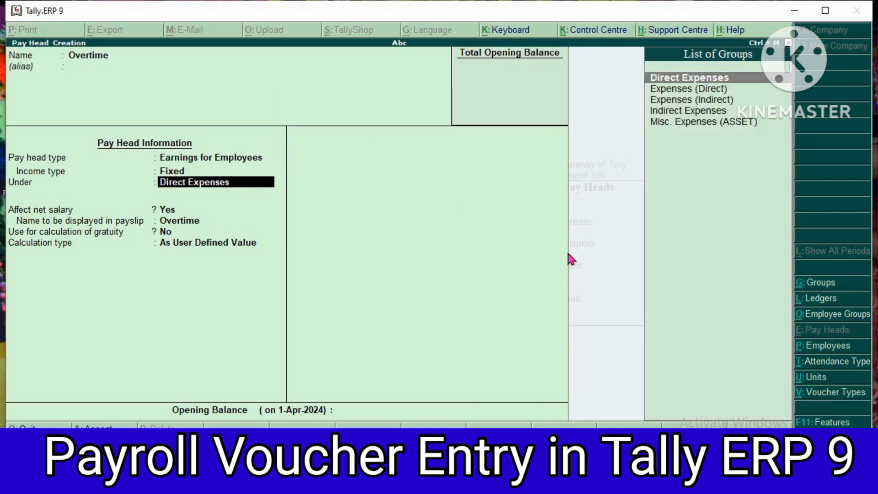
Place Overtime under Indirect Expenses, keeping Affect net salary at Yes, the payslip name Overtime and gratuity calculation at No
key("Return")
key("BackSpace")
type("I")
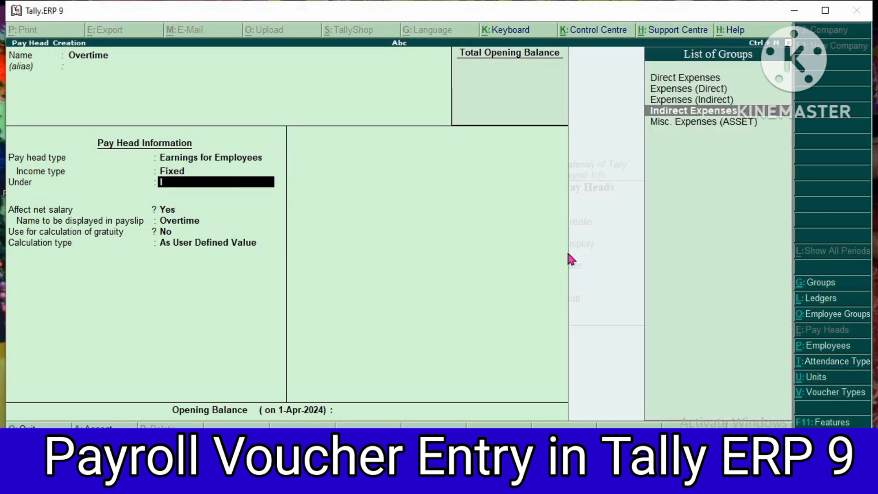
key("Return")
key("Return")
key("Return")
key("Return")
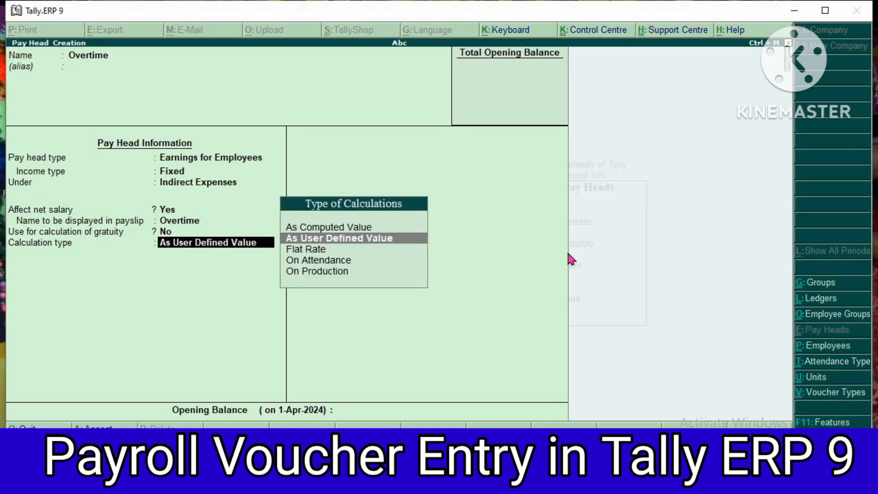
Set Overtime's calculation type to On Production with production type Overtime and rounding Not Applicable, and save the pay head
key("Down")
key("Down")
key("Down")
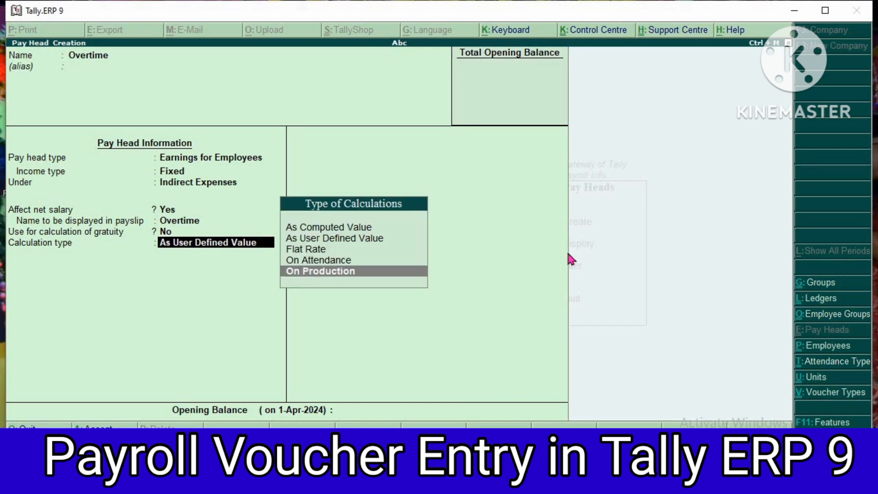
key("Return")
key("Return")
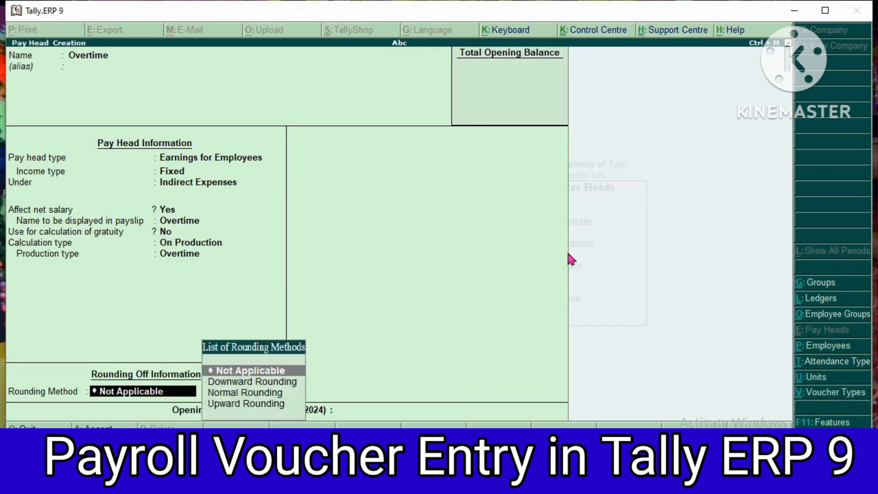
key("Return")
key("Return")
key("Return")
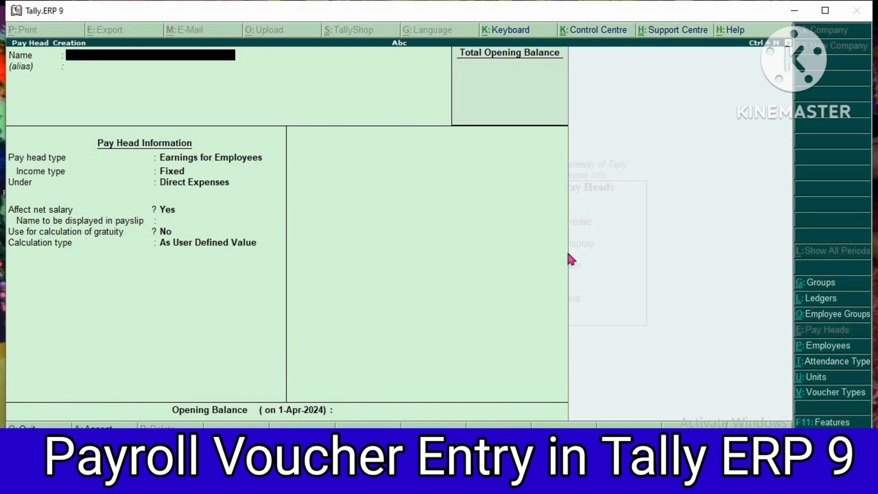
Leave pay head creation and open the salary details definition for the employee in the Teacher group
key("Escape")
key("Escape")
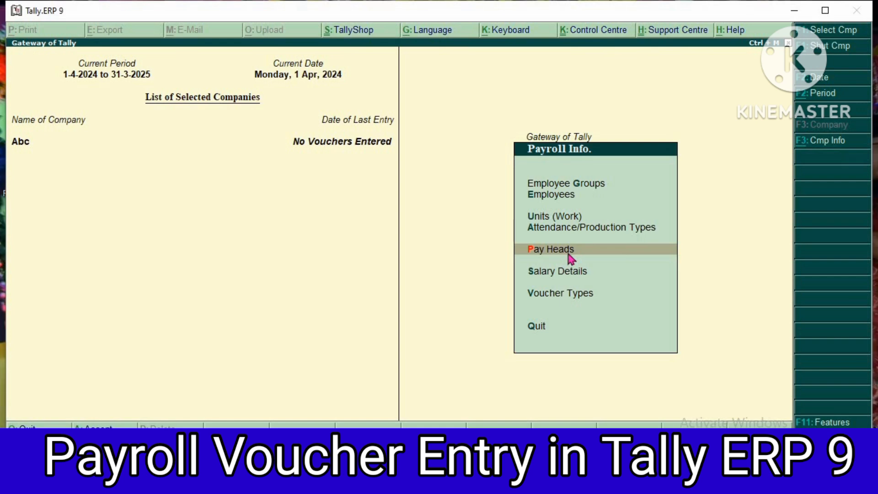
key("Down")
key("Return")
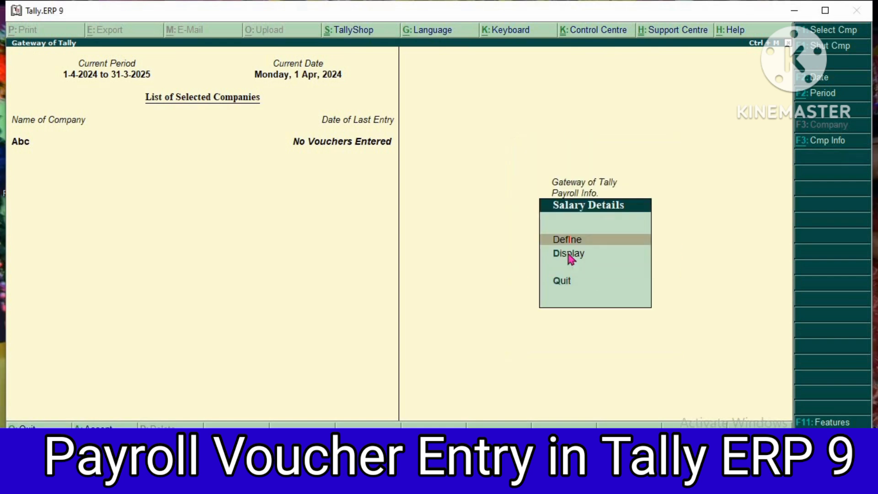
key("Return")
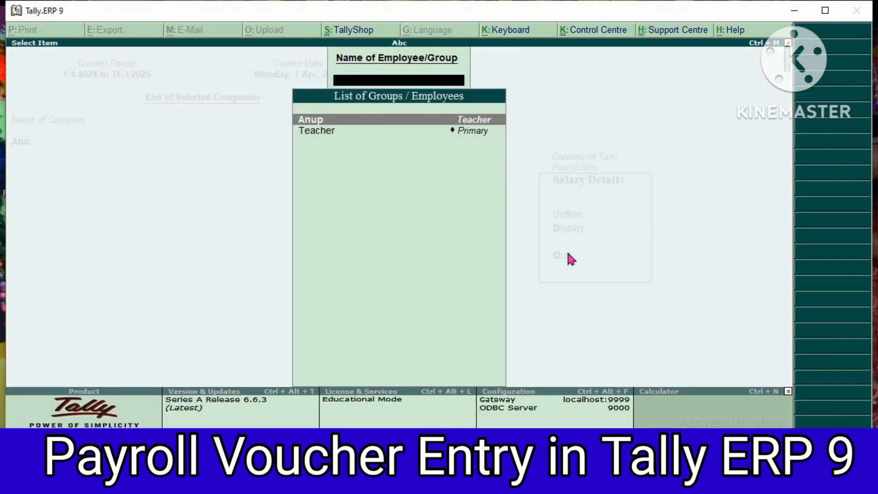
key("Return")
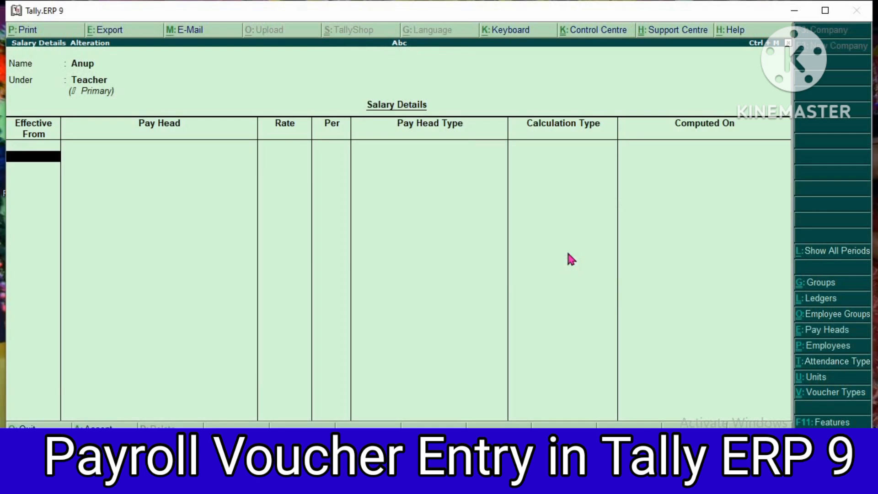
Add Basic Salary to the employee's salary details, effective 1-Apr-2024, at a rate of 10,000 per month
type("1/04/2024")
key("Return")
key("Down")
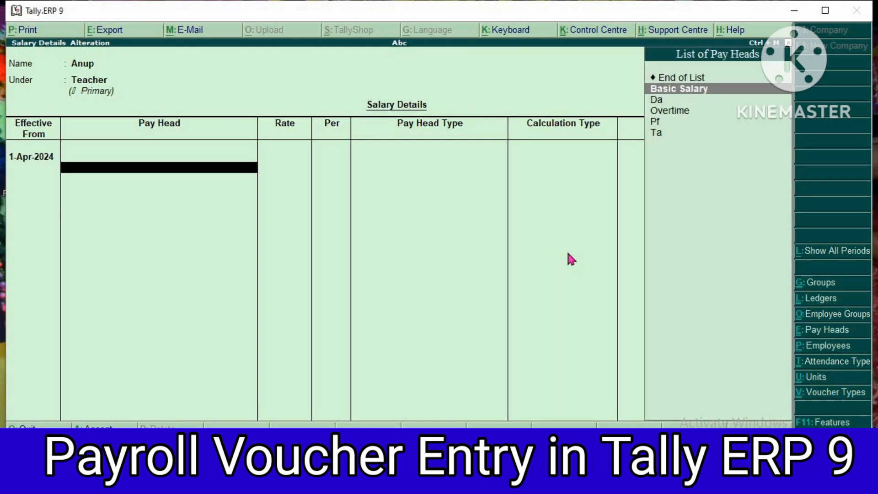
key("Return")
type("10000")
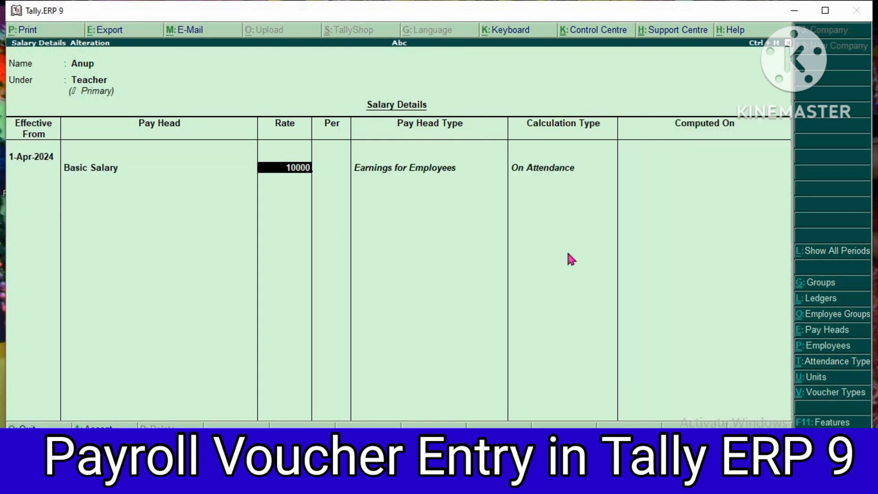
key("Return")
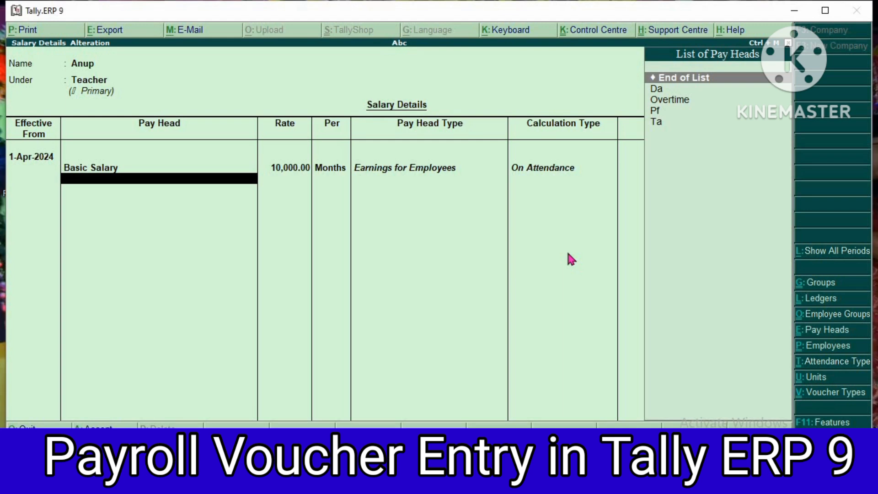
Add the Da, Ta and Pf pay heads to the salary details below Basic Salary
key("Down")
key("Return")
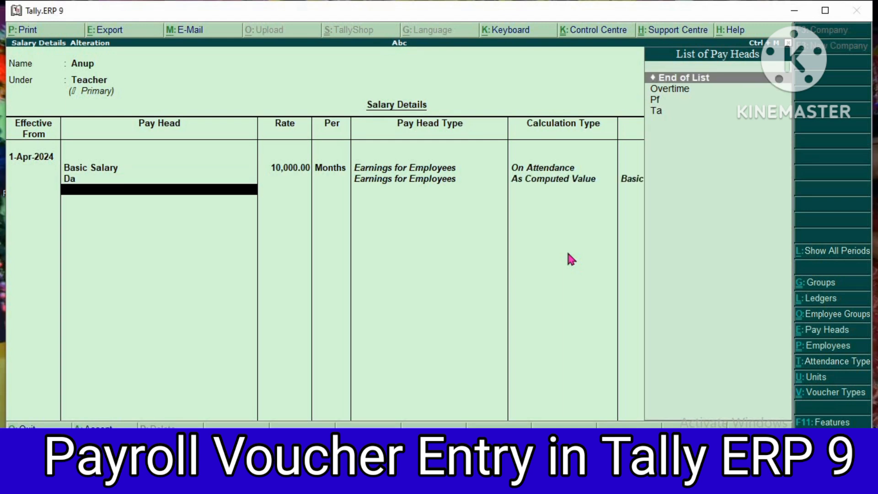
key("Down")
key("Down")
key("Down")
key("Return")
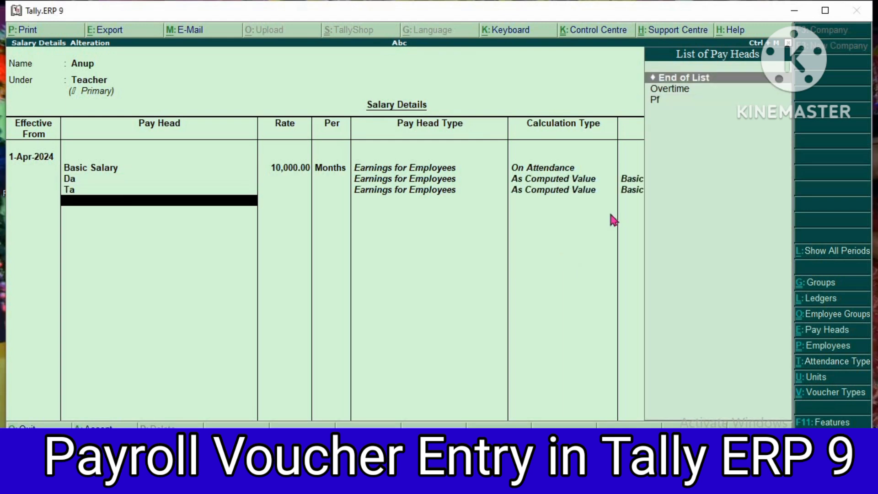
key("Down")
key("Down")
key("Return")
Add the Overtime pay head at a rate of 10 per hrs, end the list and save the salary details
key("Down")
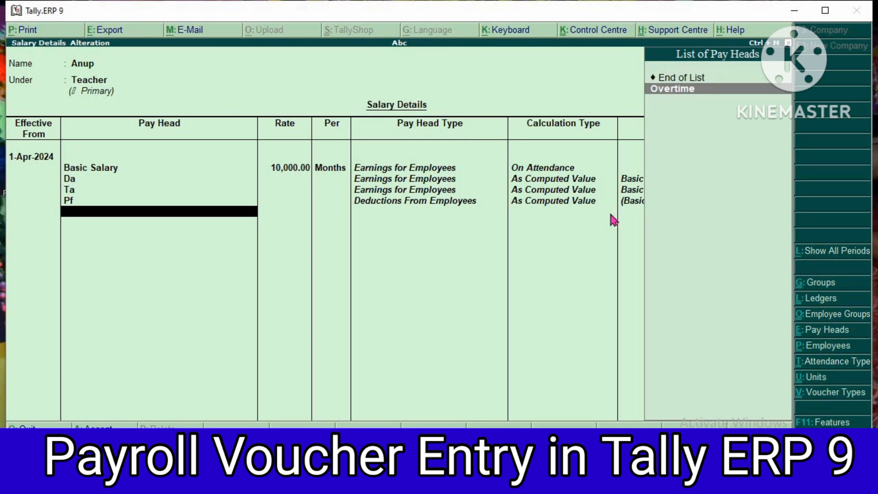
key("Return")
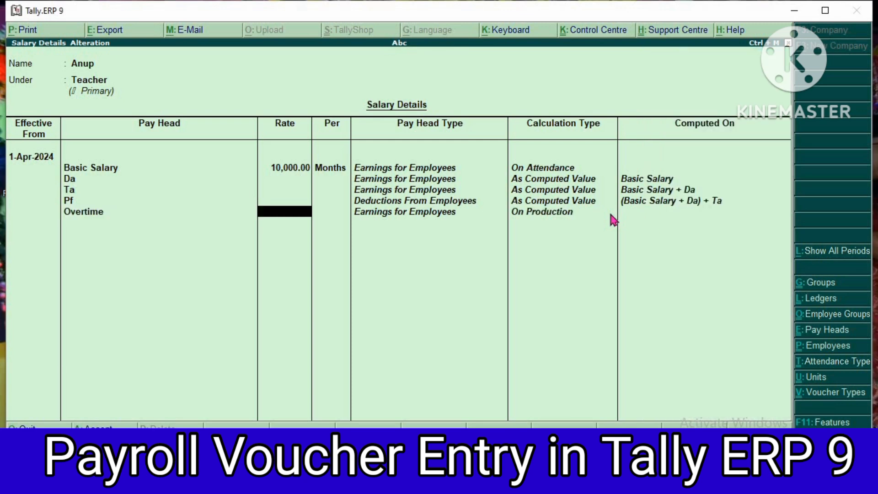
type("10")
key("Return")
key("Return")
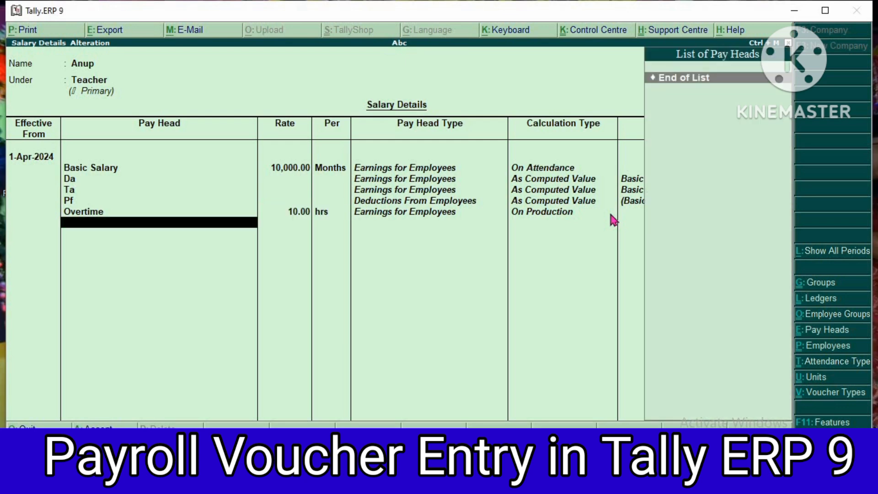
key("Return")
key("Return")
key("Return")
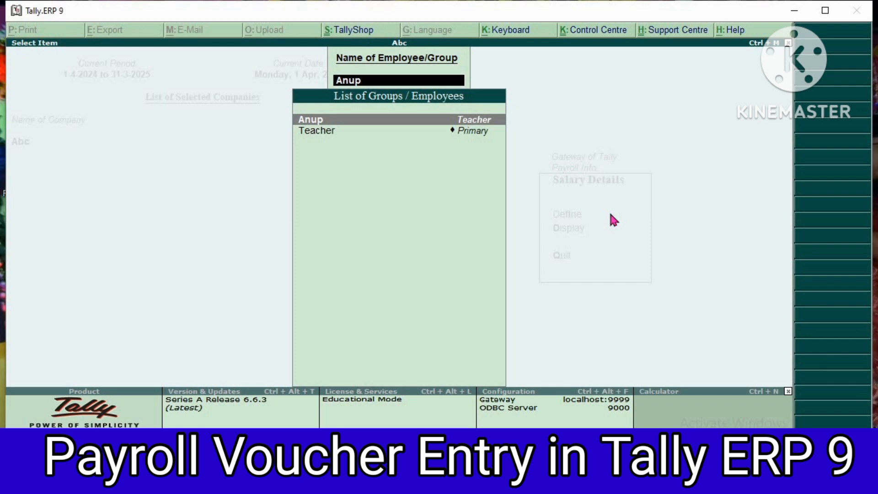
Leave the salary details definition and open a new attendance voucher under Payroll Vouchers
key("BackSpace")
key("Escape")
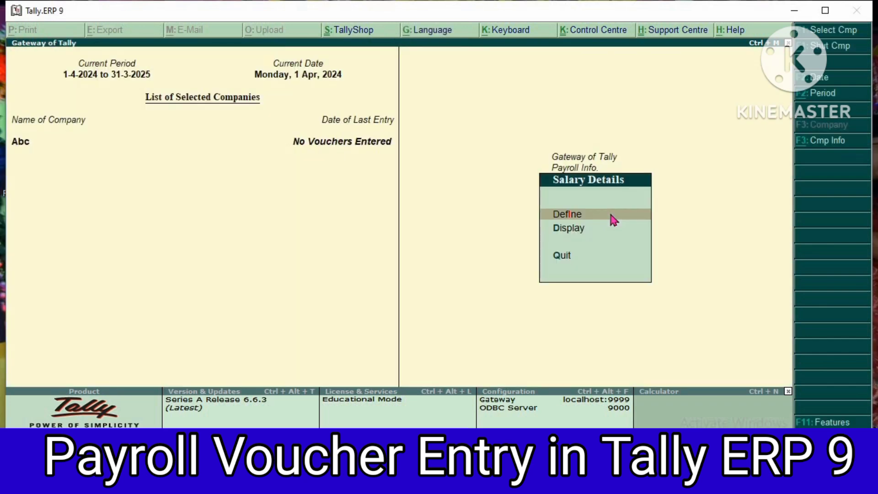
key("Escape")
key("Escape")
key("Down")
key("Down")
key("Down")
key("Down")
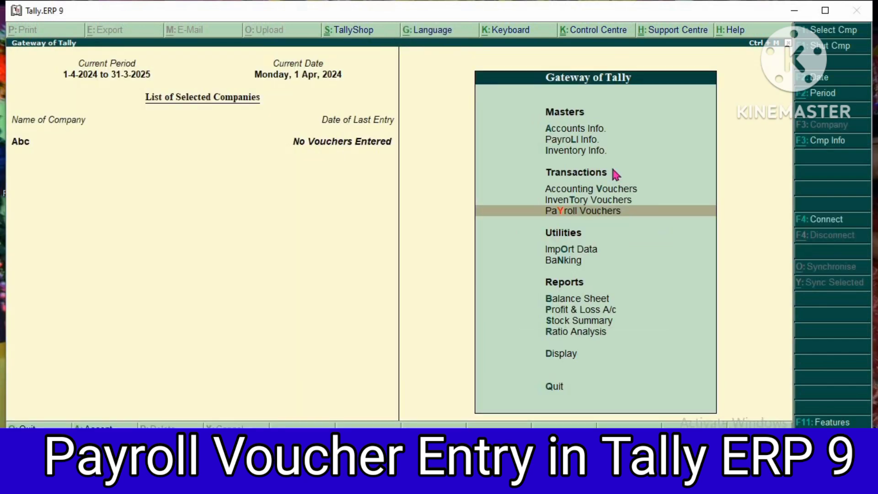
key("Return")
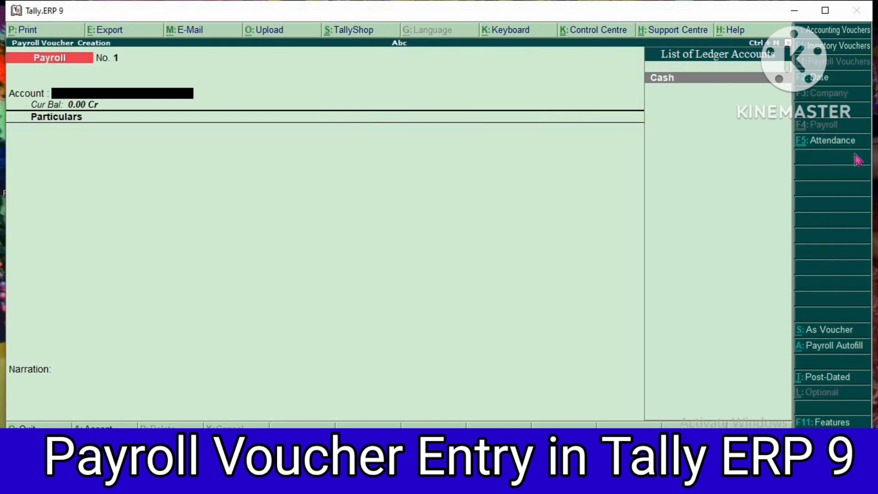
left_click(806, 144)
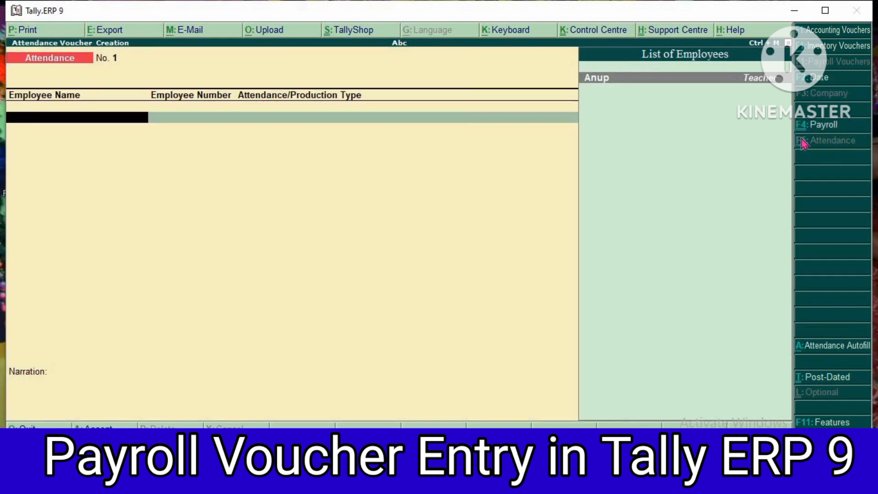
Record 25 days of Present for the employee in the Teacher group
key("Return")
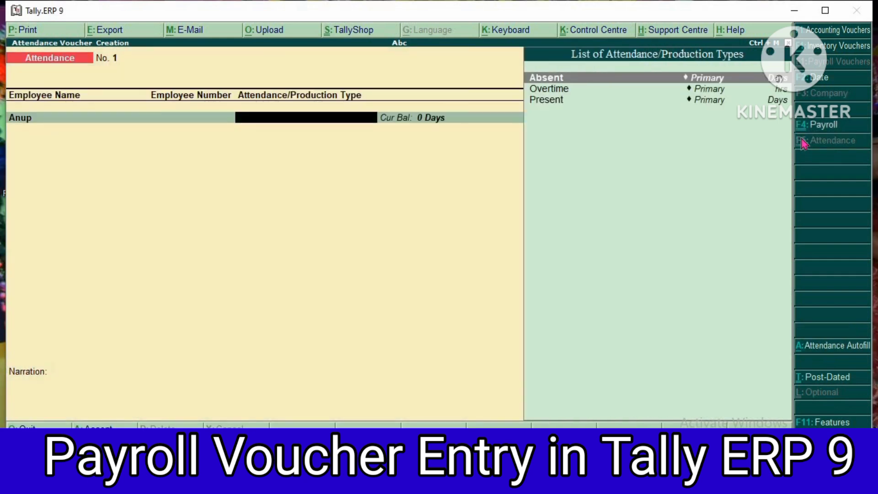
key("Down")
key("Down")
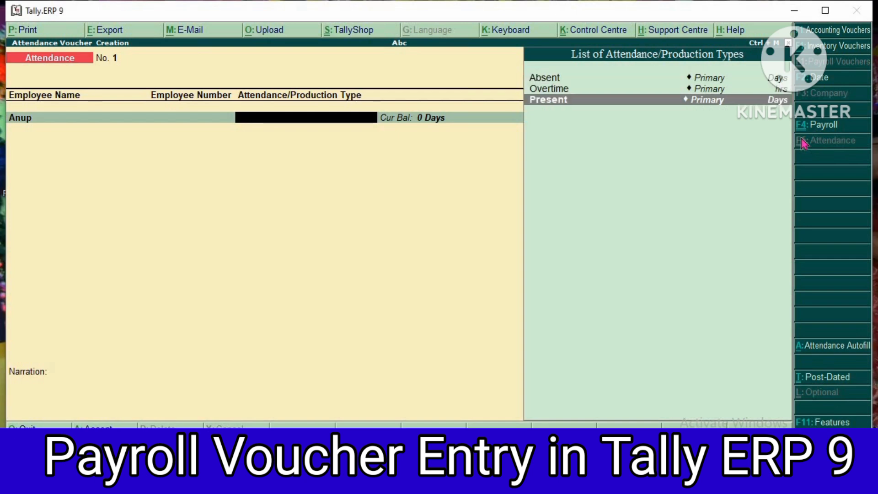
key("Return")
type("25")
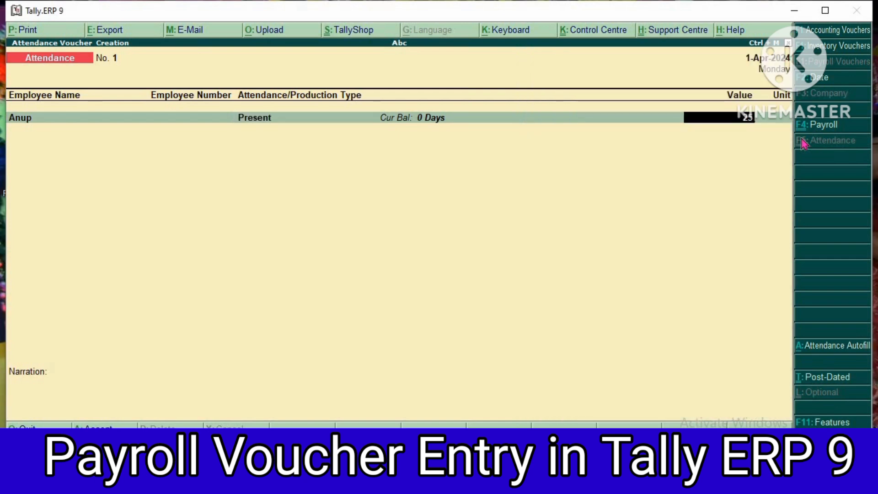
key("Return")
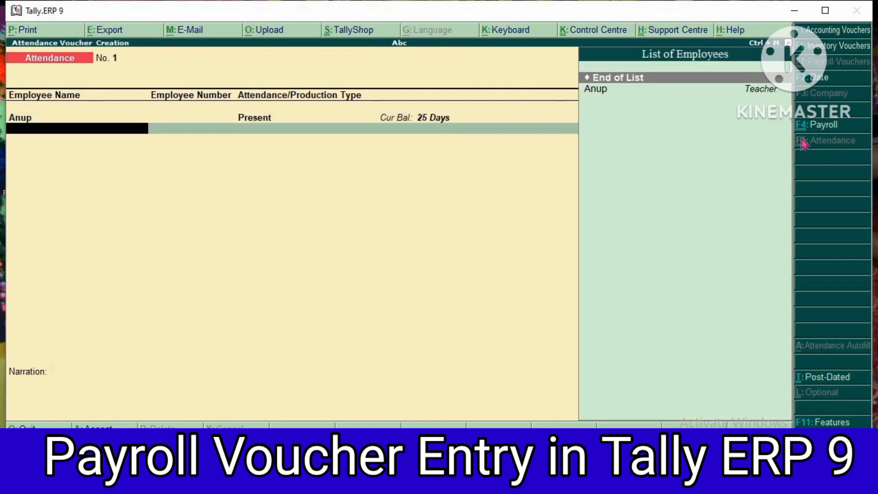
Add a second attendance line for the same employee with 5 days of Absent
key("Down")
key("Return")
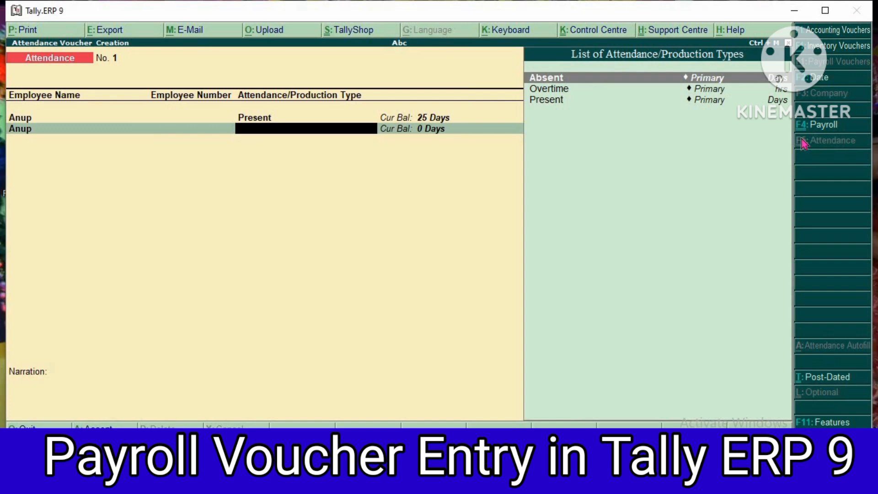
key("Return")
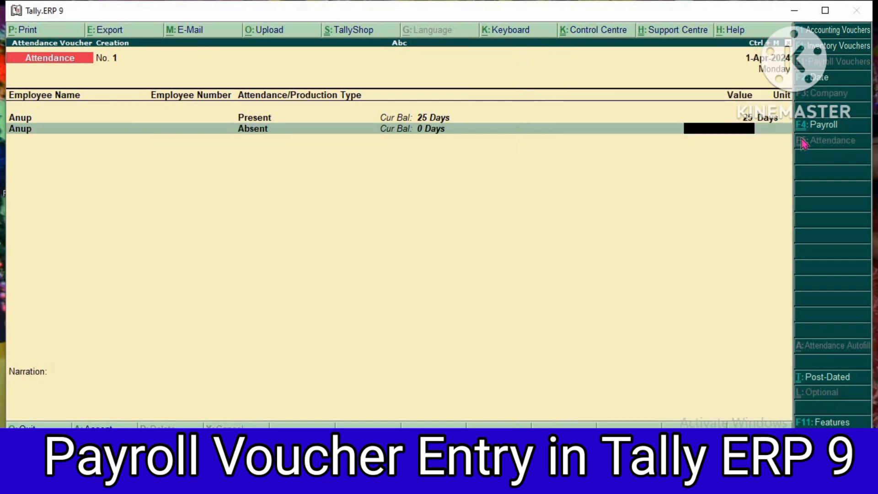
type("5")
key("Return")
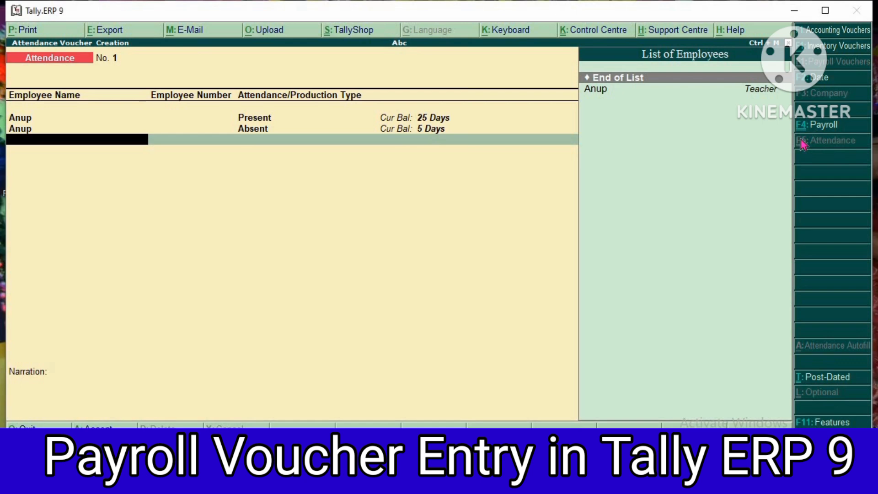
Add a third line with 10 hrs of Overtime for the employee, leave the narration blank and save the attendance voucher
key("Down")
key("Return")
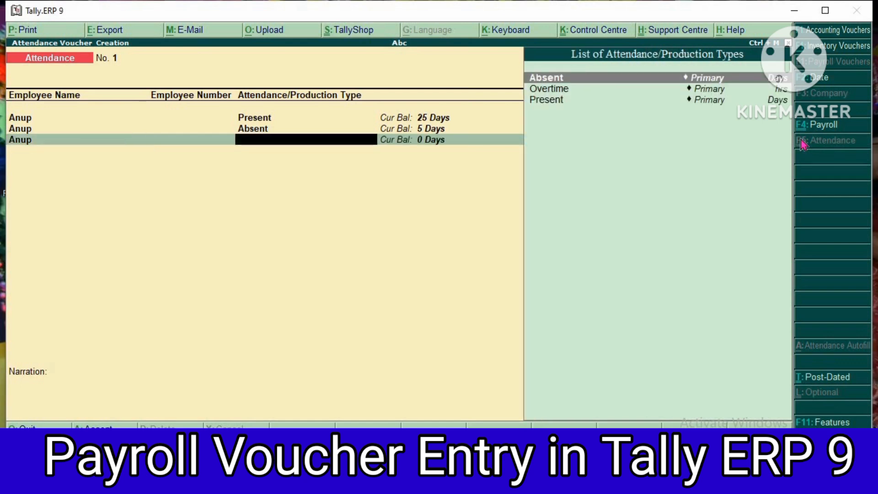
key("Down")
key("Down")
key("Up")
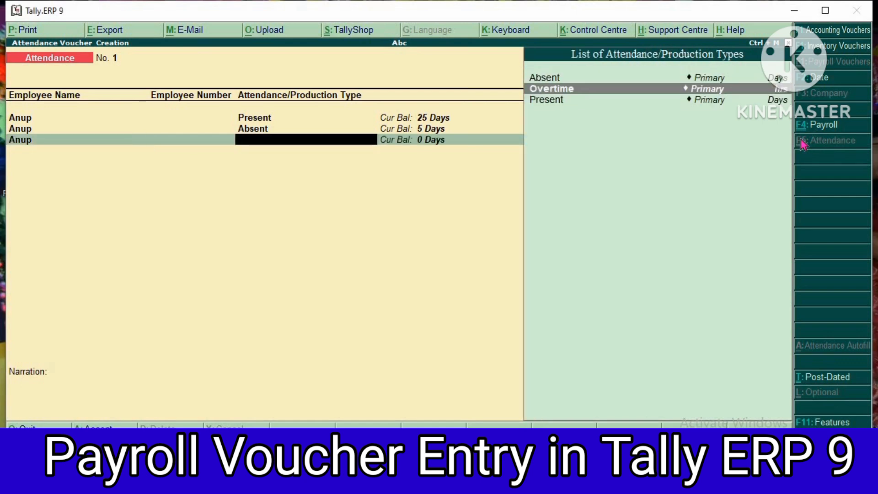
key("Return")
type("10")
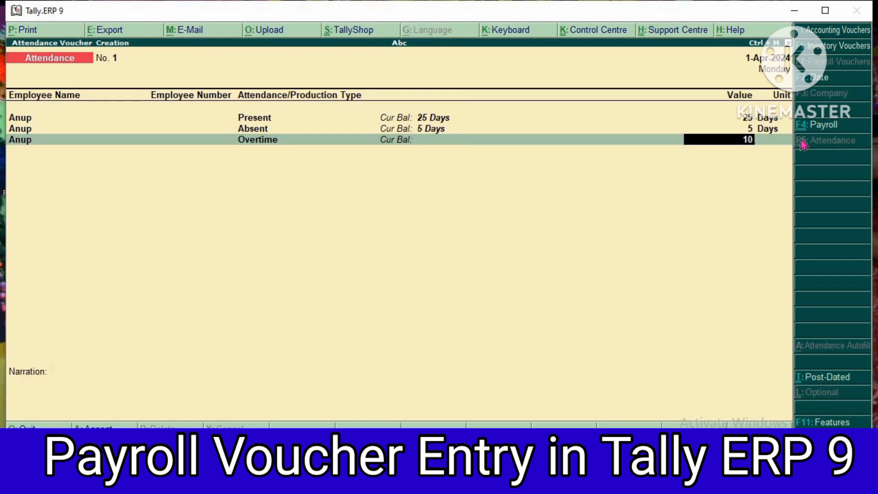
key("Return")
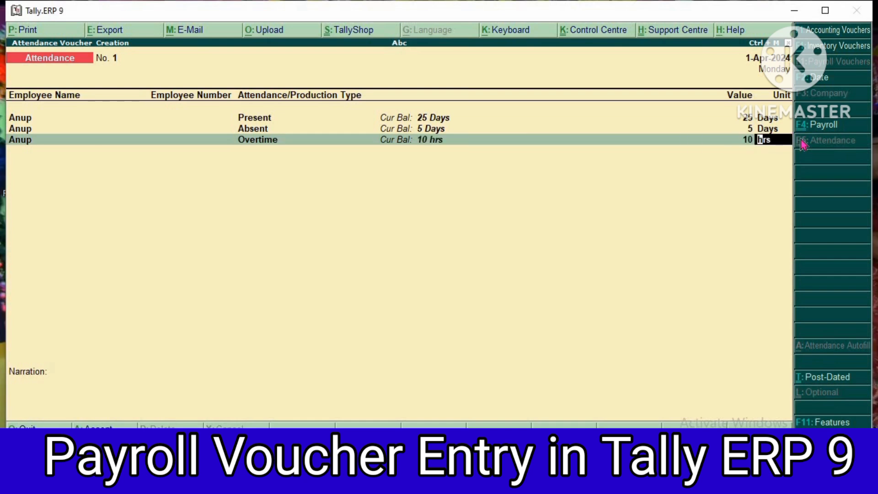
key("Return")
key("Return")
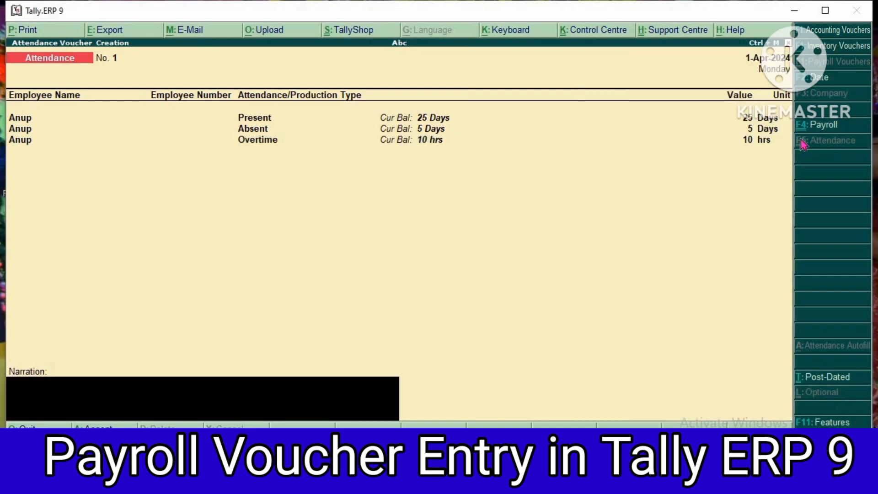
key("Return")
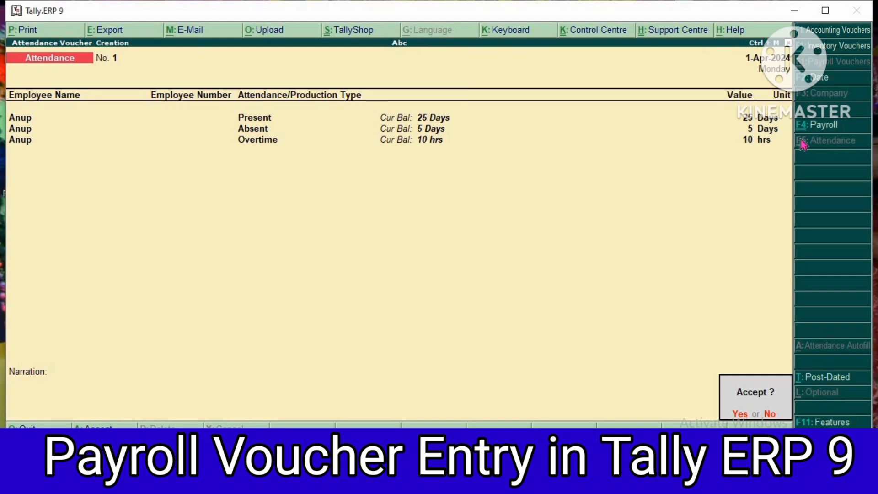
key("Return")
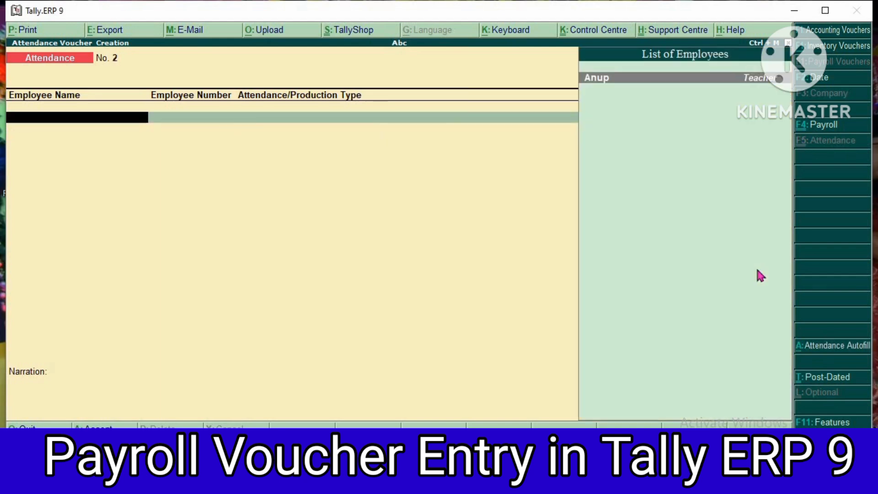
Switch to a payroll voucher and set its Payroll Autofill to process Salary from 1-4-2024 to 1-5-2024
left_click(809, 129)
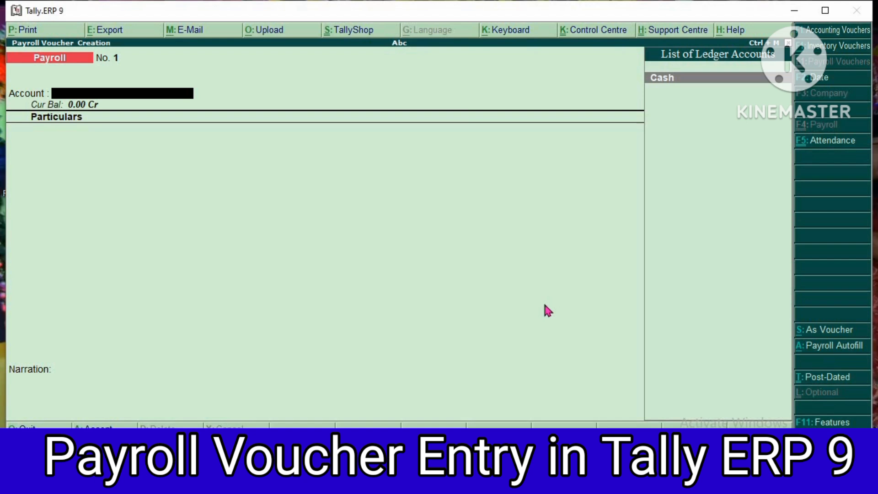
left_click(806, 354)
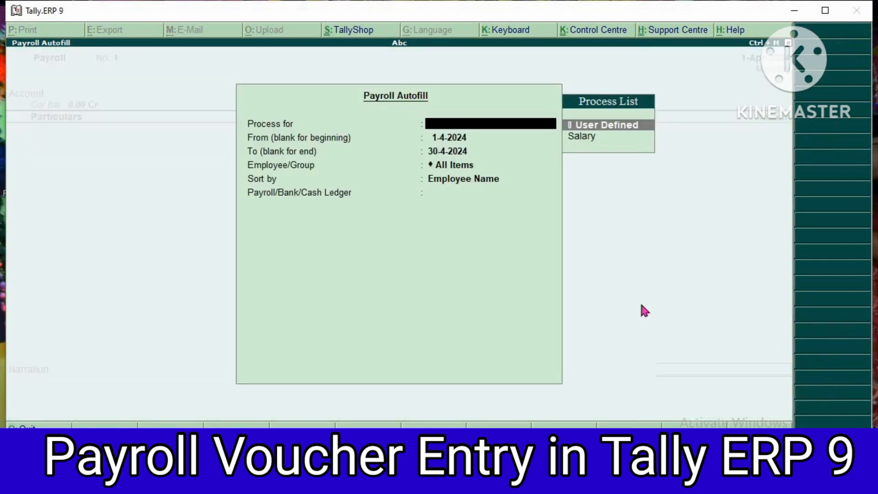
key("Down")
key("Return")
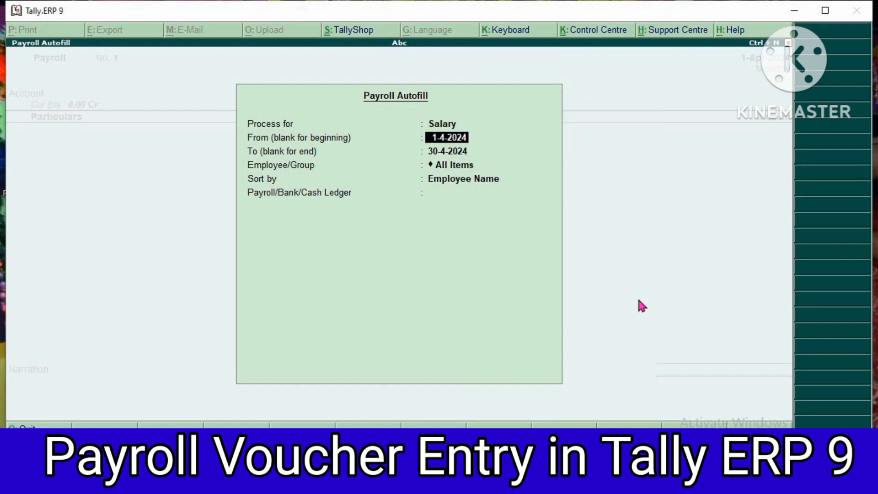
key("Return")
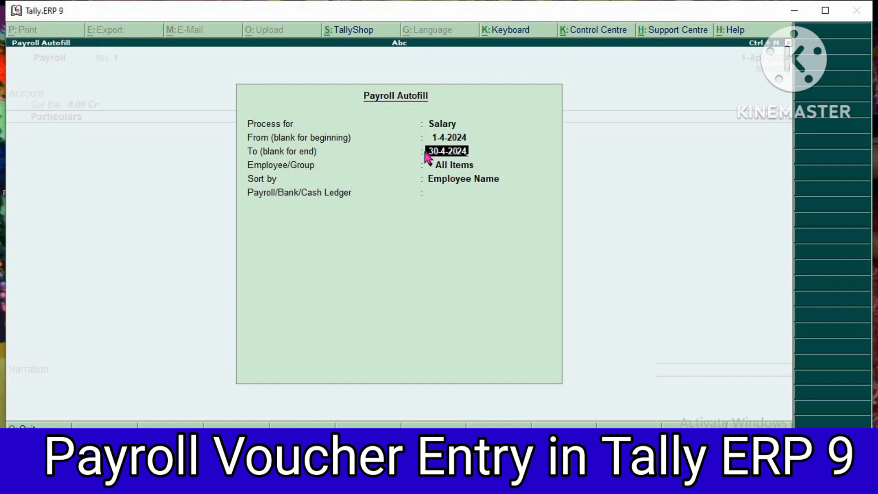
key("BackSpace")
type("1/05/2024")
key("Return")
Autofill the payroll voucher for the individual employee, sorted by Employee Name with the Cash ledger, and keep the pay period narration
key("Down")
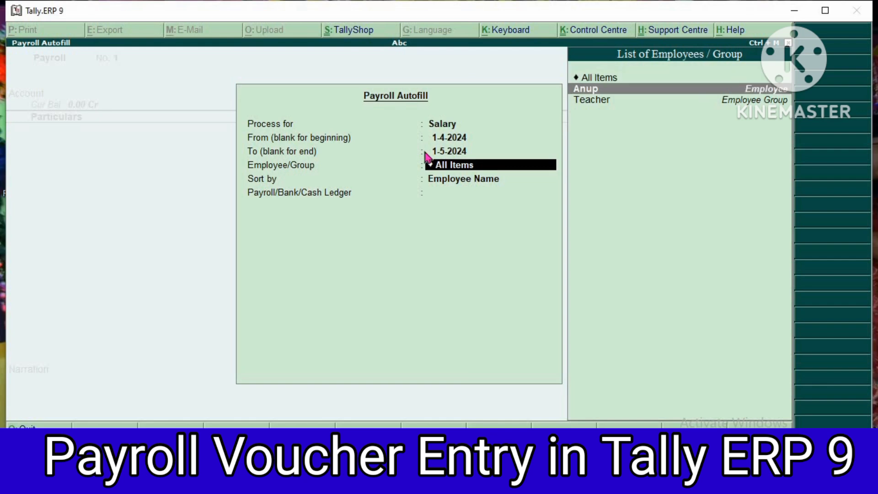
key("Return")
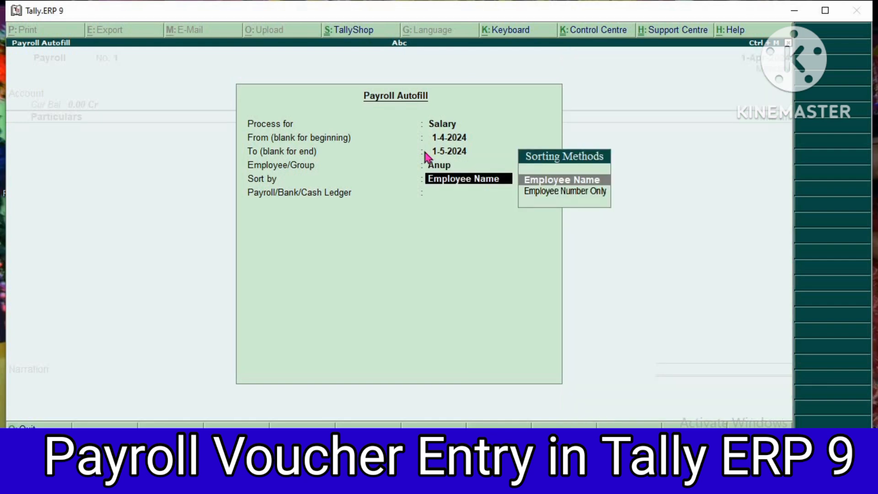
key("Return")
key("Return")
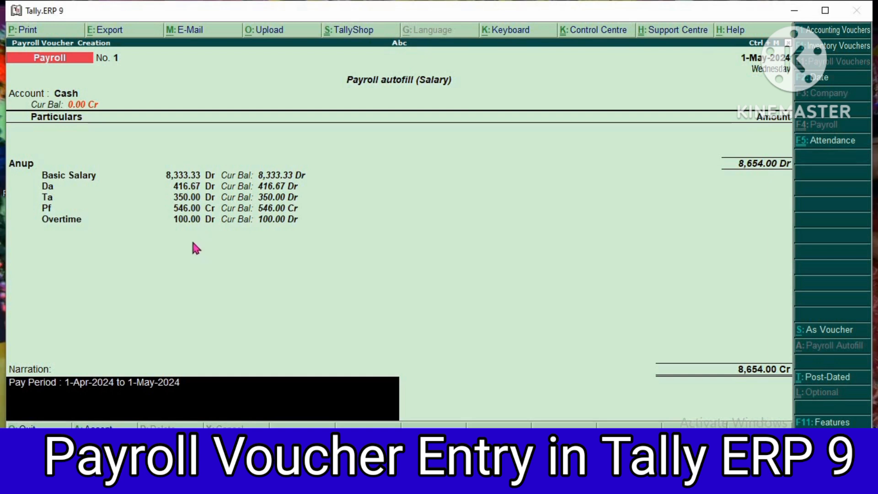
key("Return")
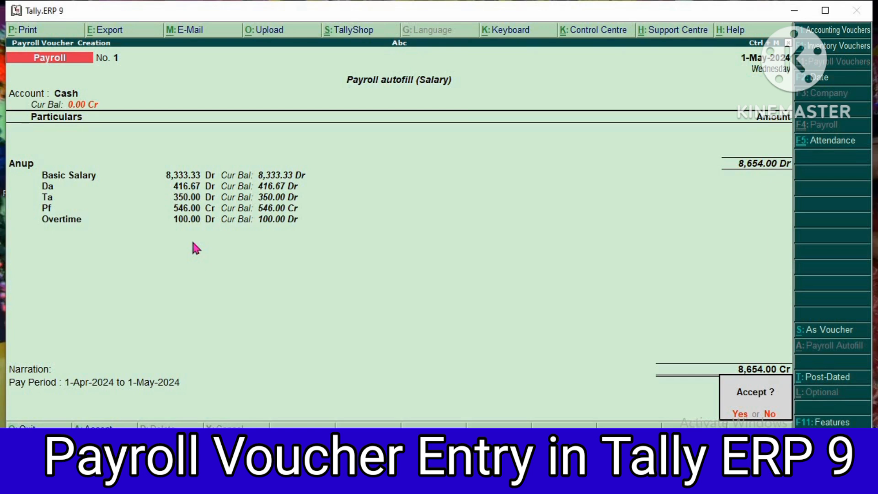